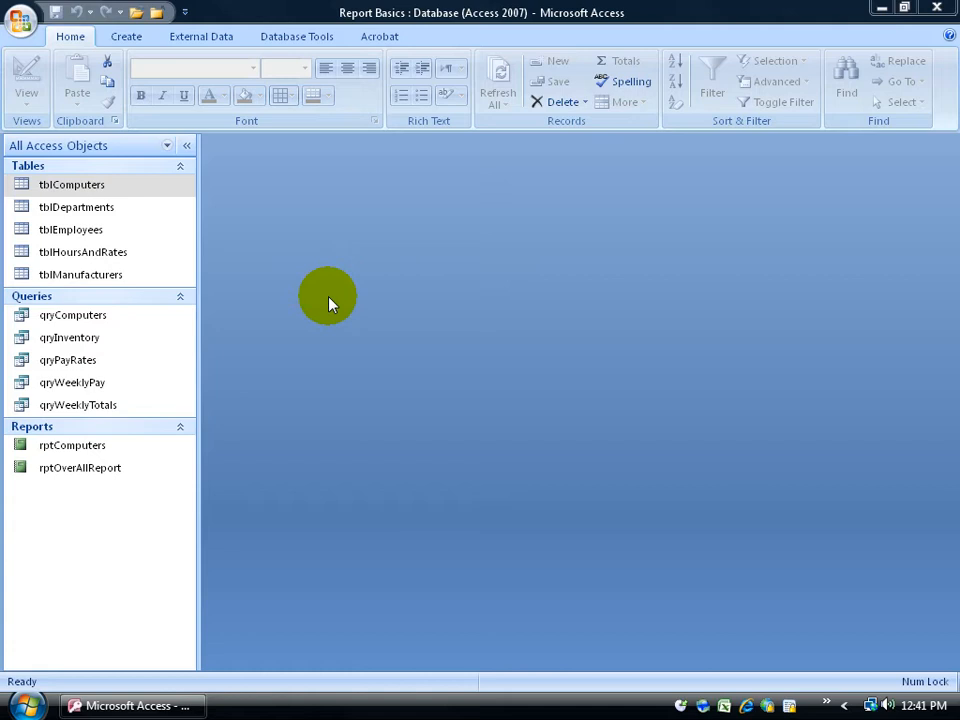
Examine how the database tables are linked in the Relationships layout, leaving tblComputers selected and the layout closed
{"action": "left_click", "coordinate": [107, 208]}
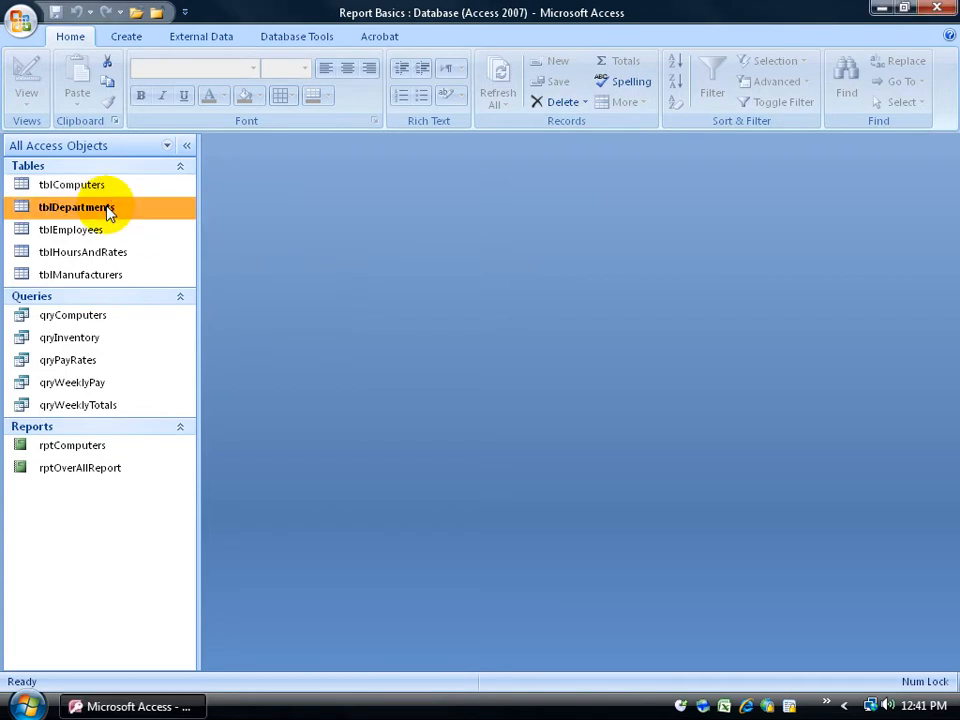
{"action": "left_click", "coordinate": [104, 187]}
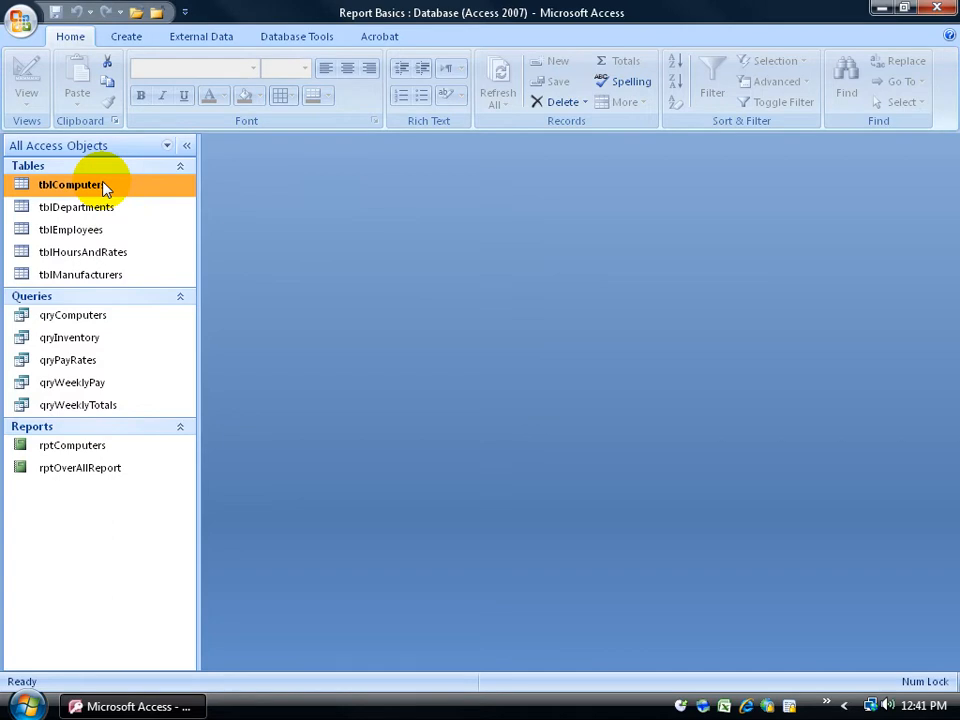
{"action": "left_click", "coordinate": [281, 38]}
{"action": "left_click", "coordinate": [279, 88]}
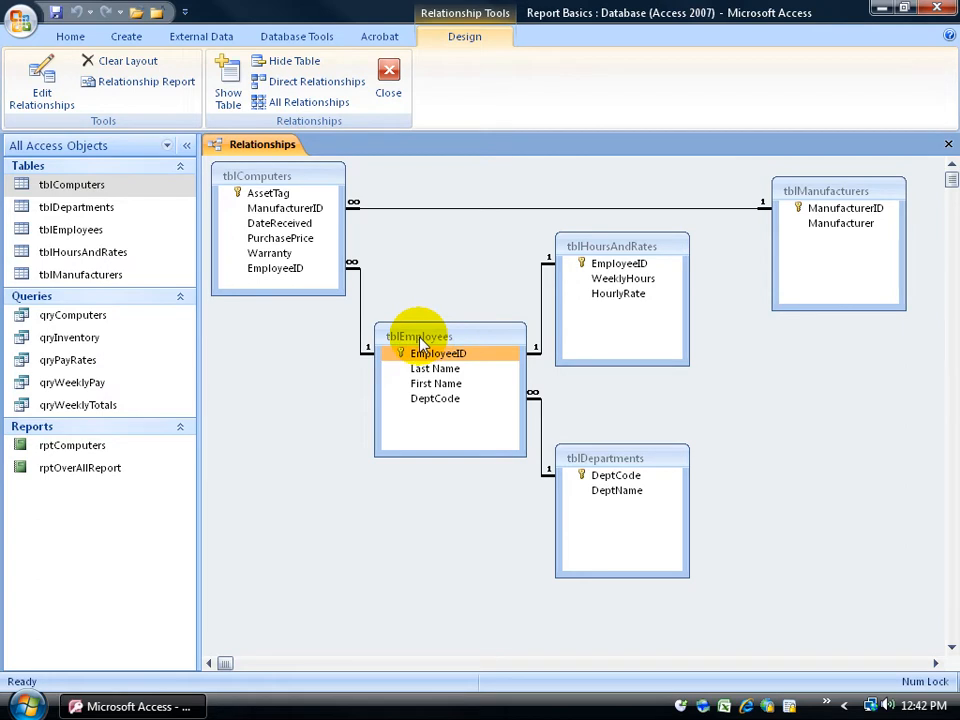
{"action": "left_click", "coordinate": [389, 76]}
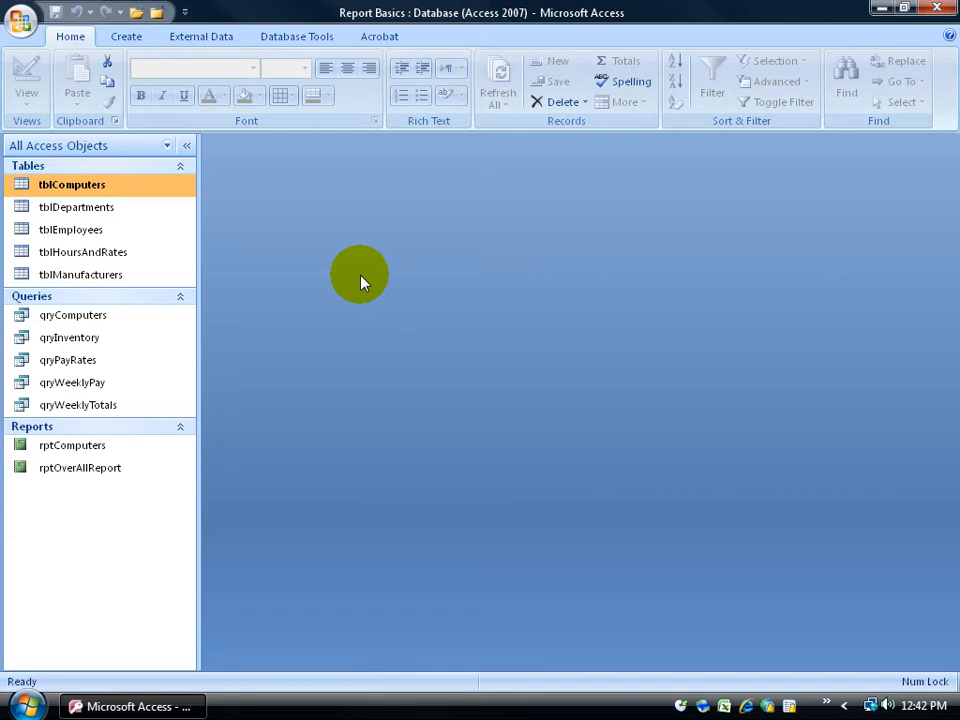
Start a new report with the Report Wizard and add the DeptCode field from tblDepartments
{"action": "left_click", "coordinate": [127, 40]}
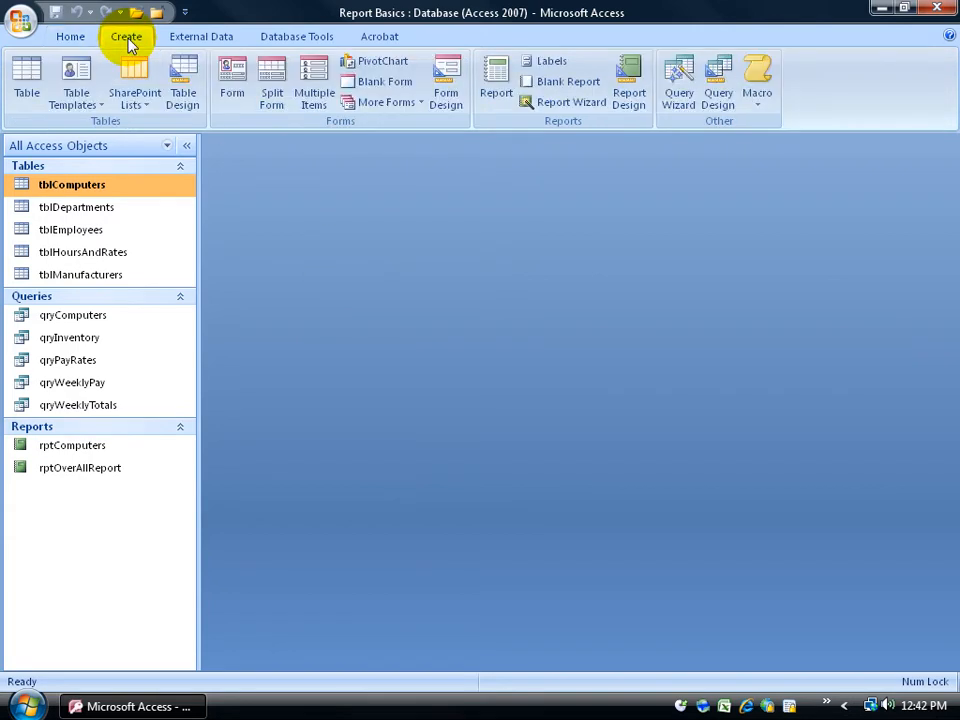
{"action": "left_click", "coordinate": [571, 108]}
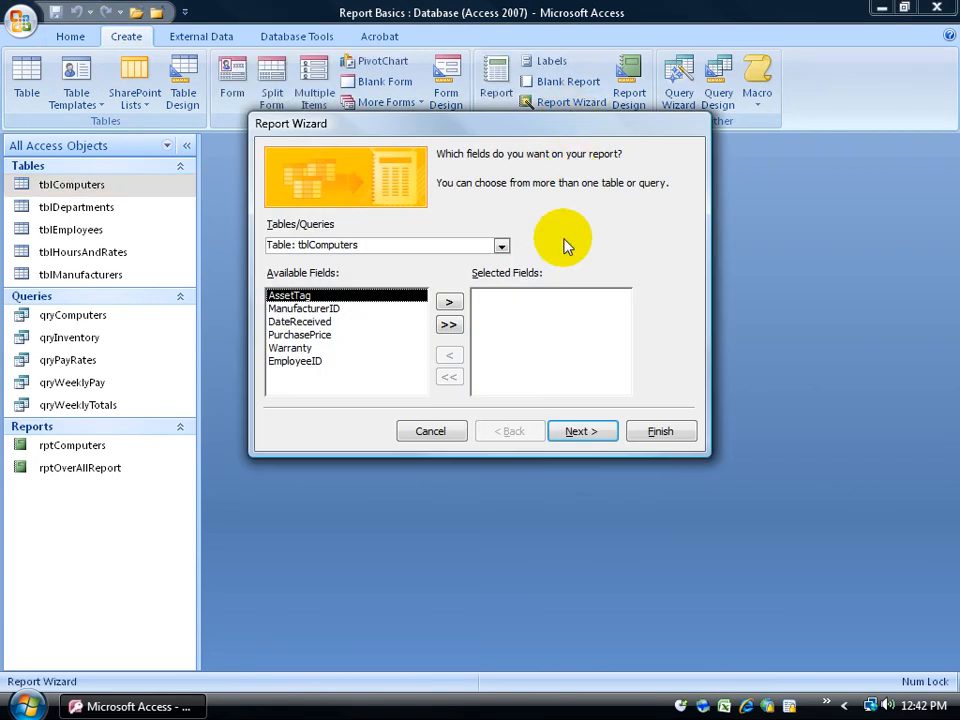
{"action": "left_click", "coordinate": [502, 247]}
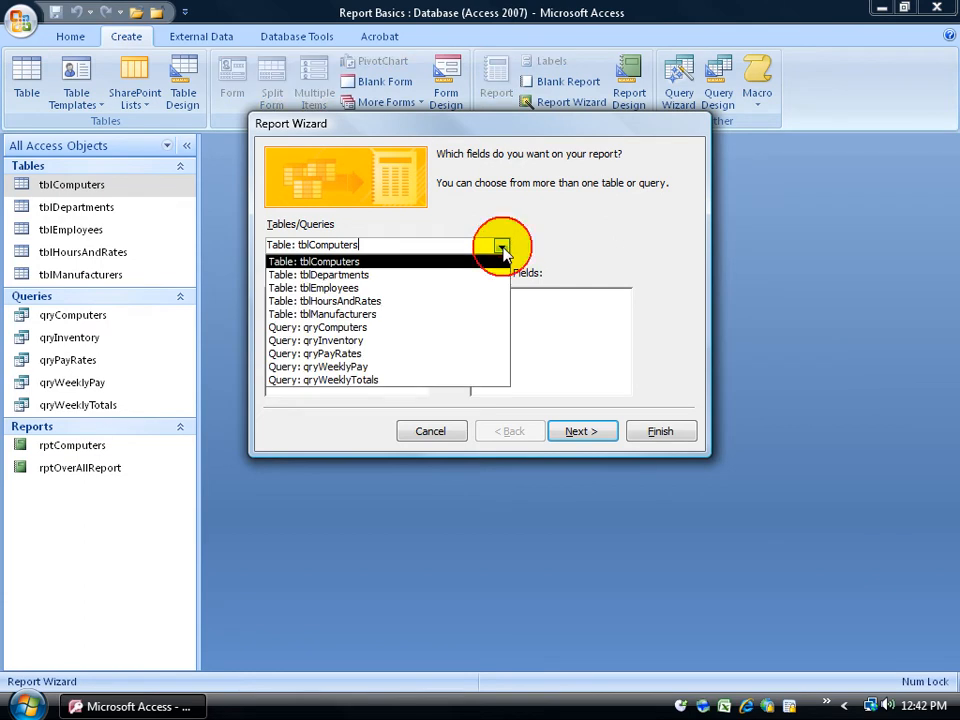
{"action": "left_click", "coordinate": [343, 275]}
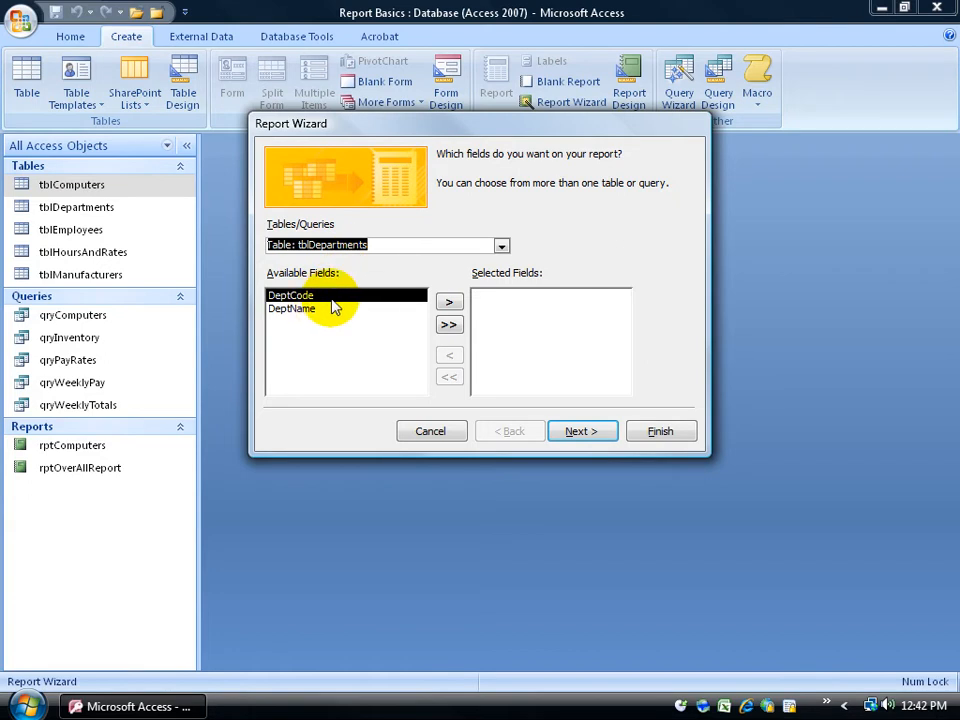
{"action": "double_click", "coordinate": [299, 296]}
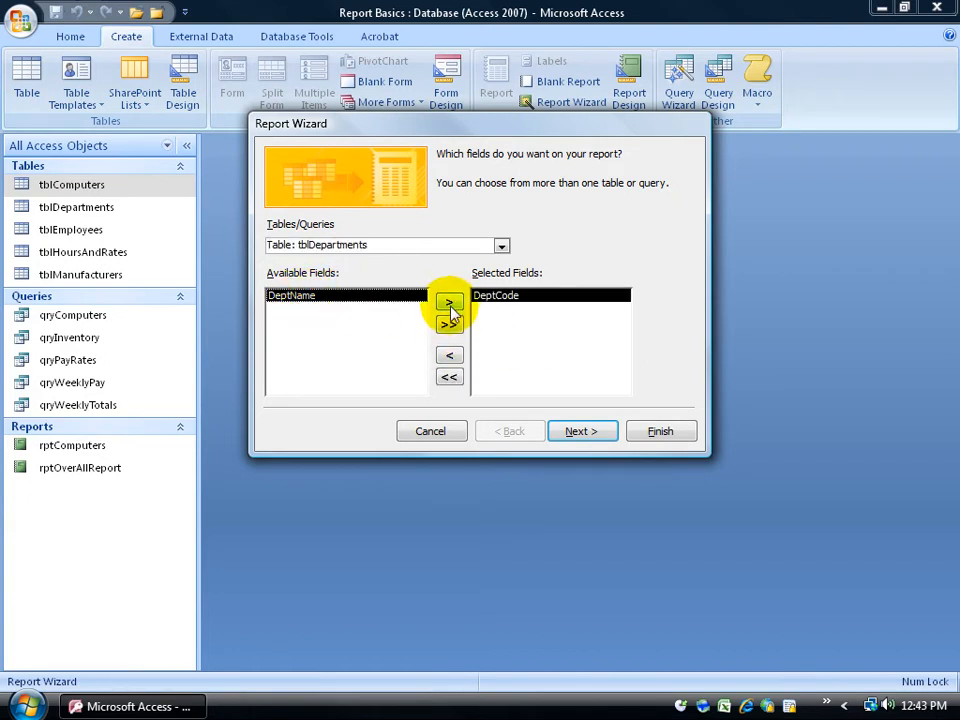
Add AssetTag, ManufacturerID, DateReceived and PurchasePrice from tblComputers to the report and confirm the field selection
{"action": "left_click", "coordinate": [501, 246]}
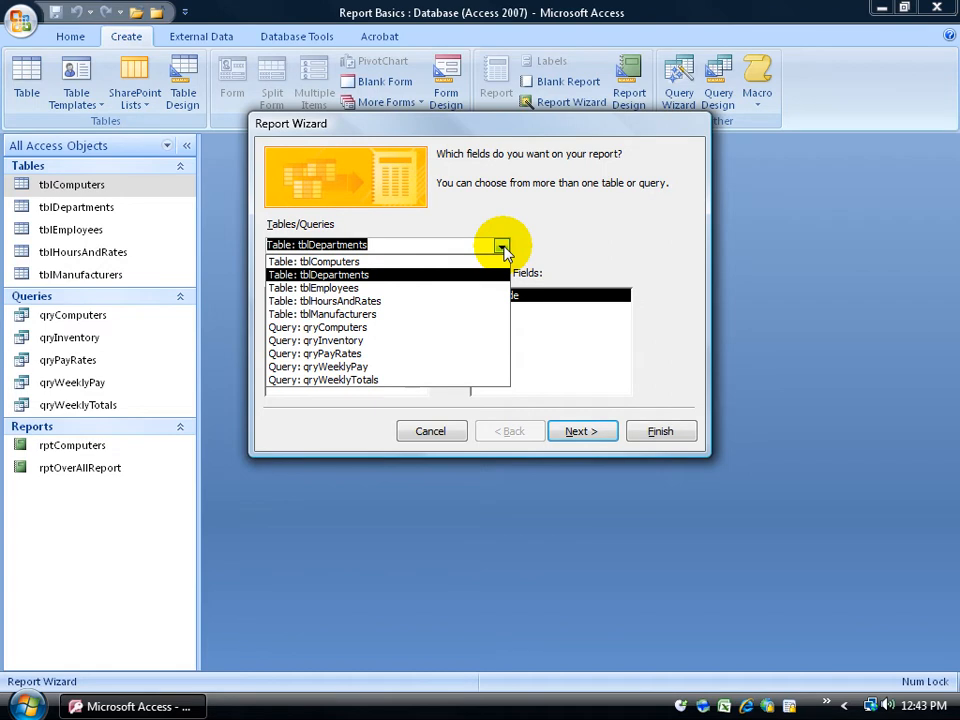
{"action": "left_click", "coordinate": [406, 263]}
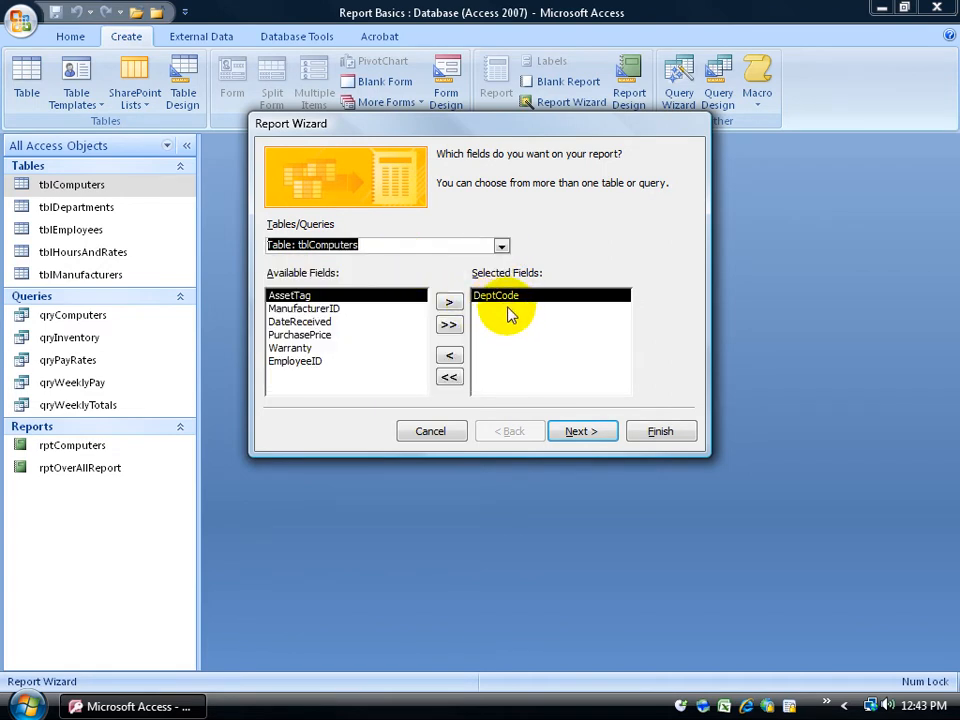
{"action": "double_click", "coordinate": [310, 297]}
{"action": "double_click", "coordinate": [322, 298]}
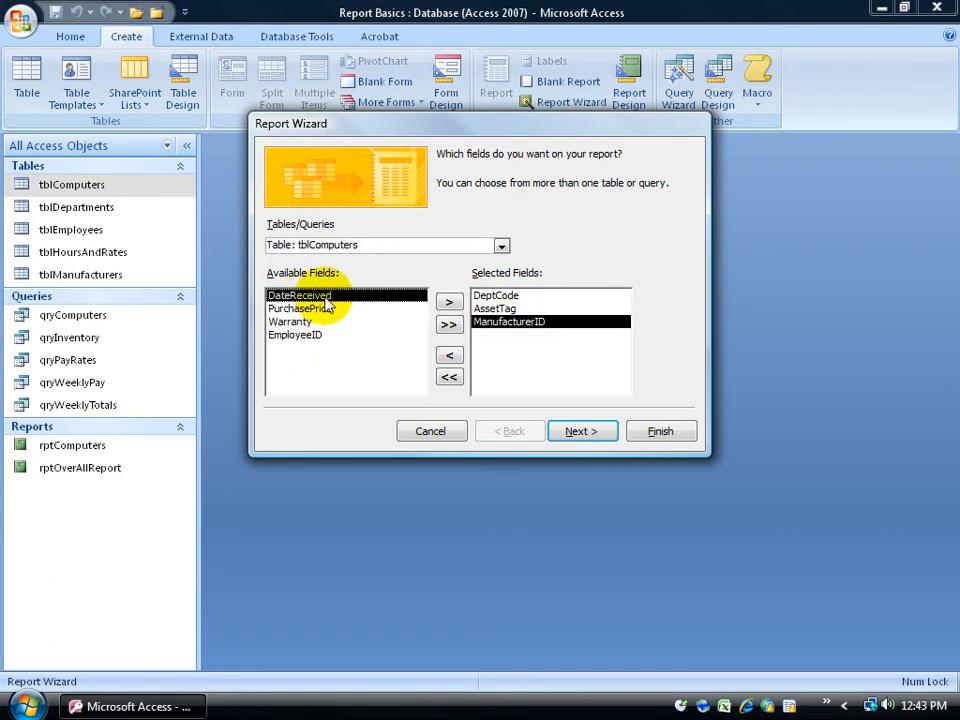
{"action": "double_click", "coordinate": [324, 299]}
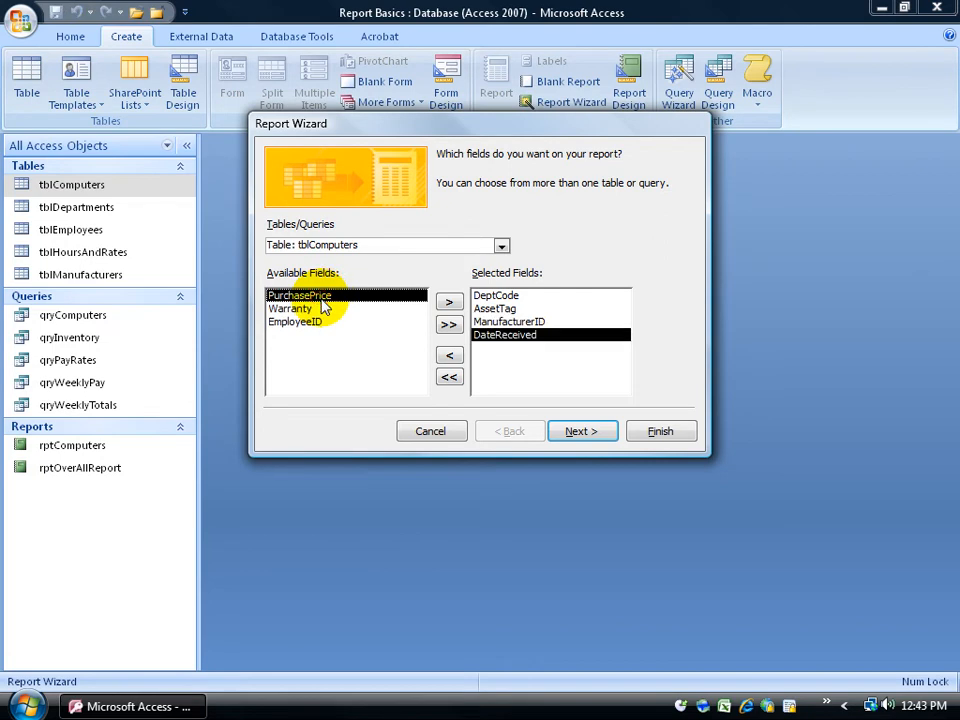
{"action": "double_click", "coordinate": [323, 299]}
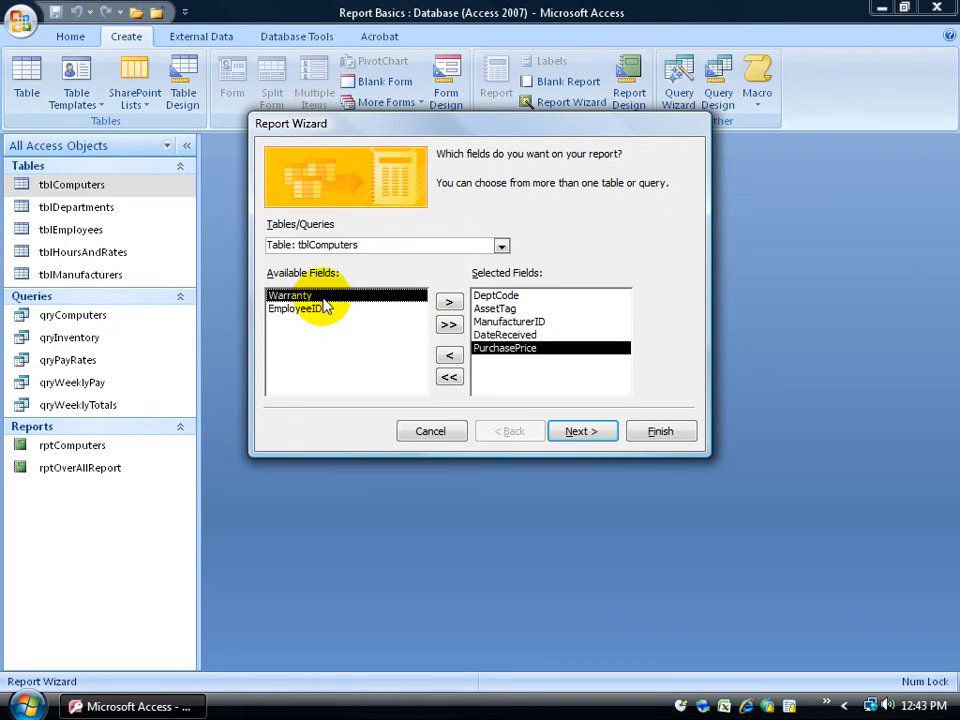
{"action": "left_click", "coordinate": [507, 310]}
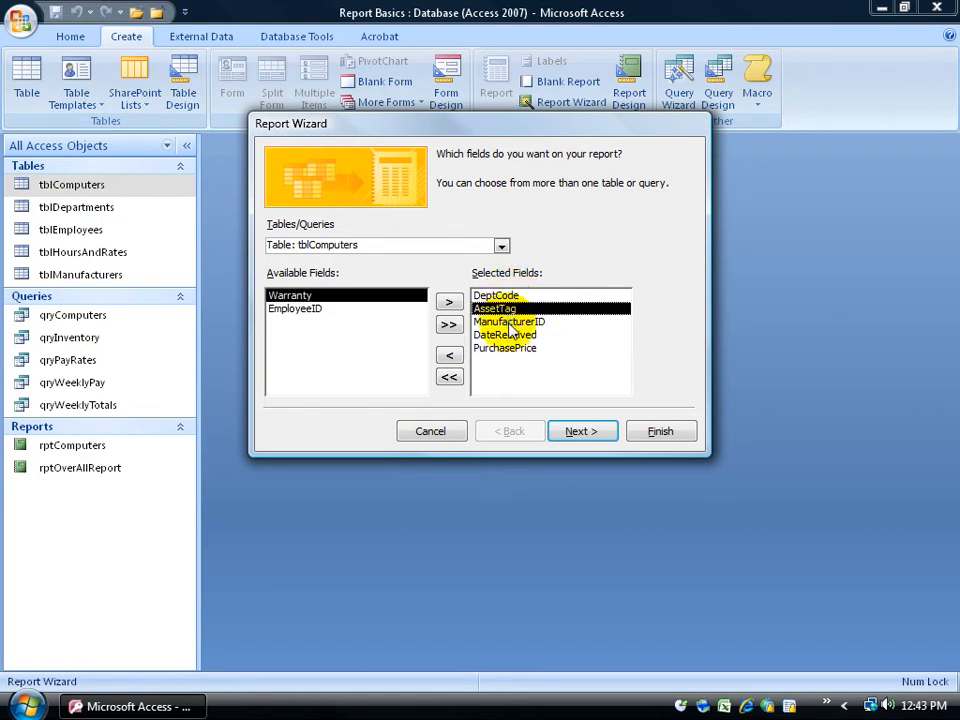
{"action": "left_click", "coordinate": [508, 321]}
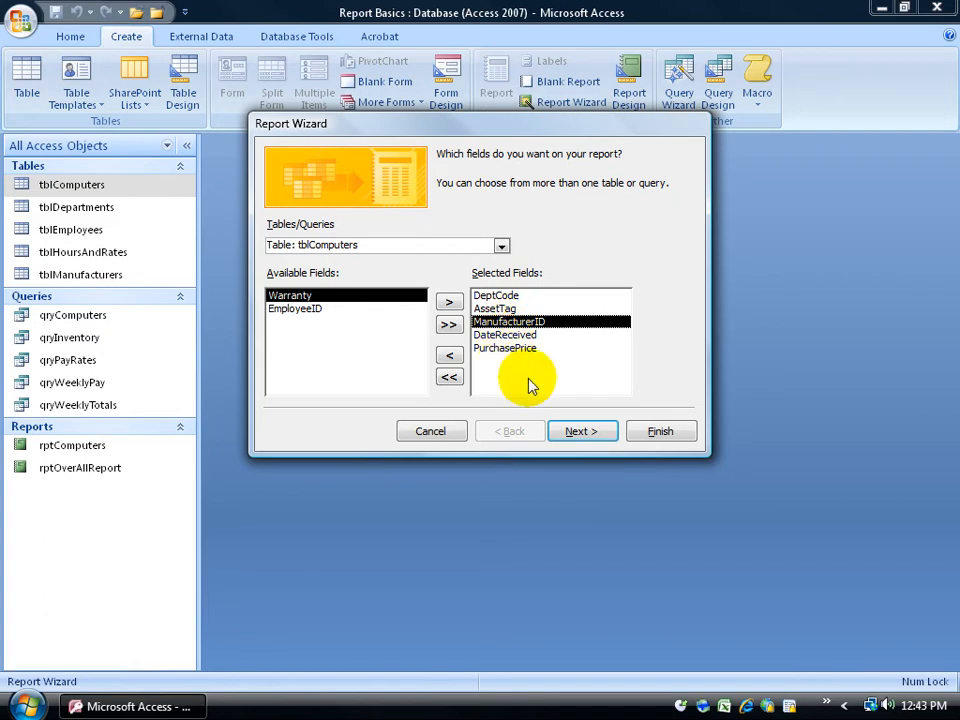
{"action": "left_click", "coordinate": [580, 430]}
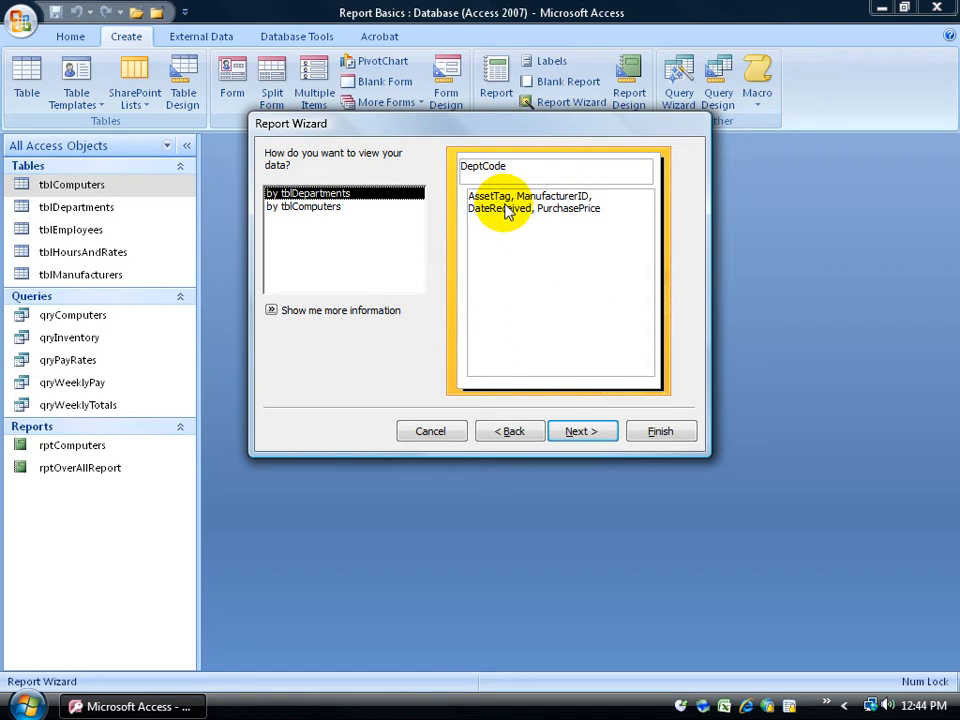
Compare viewing the report data by tblComputers, and continue with the data viewed by tblDepartments
{"action": "left_click", "coordinate": [307, 208]}
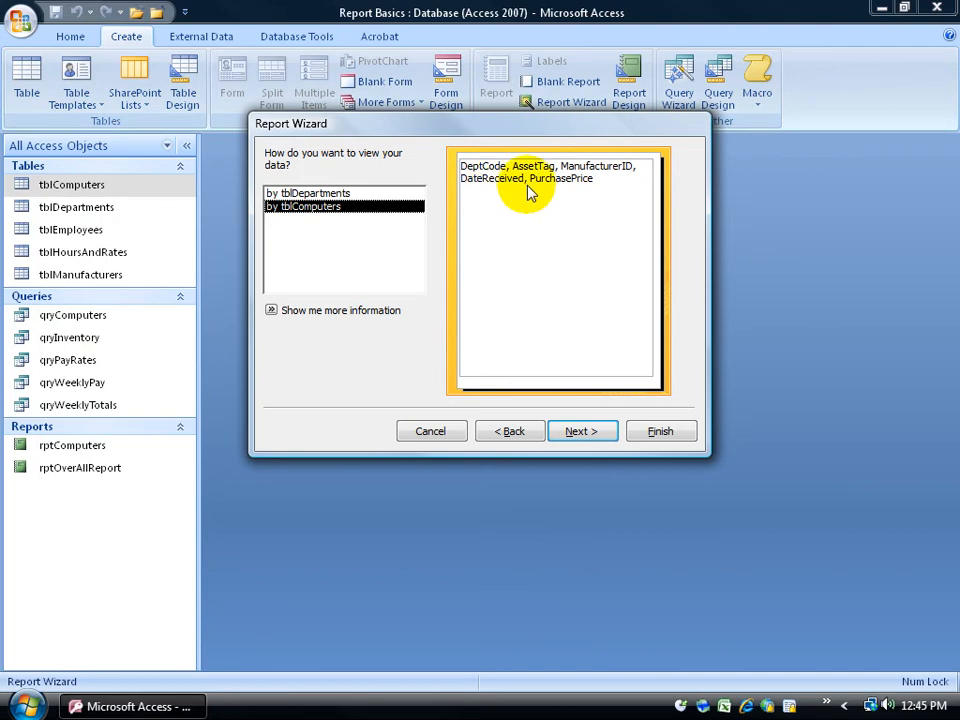
{"action": "left_click", "coordinate": [319, 194]}
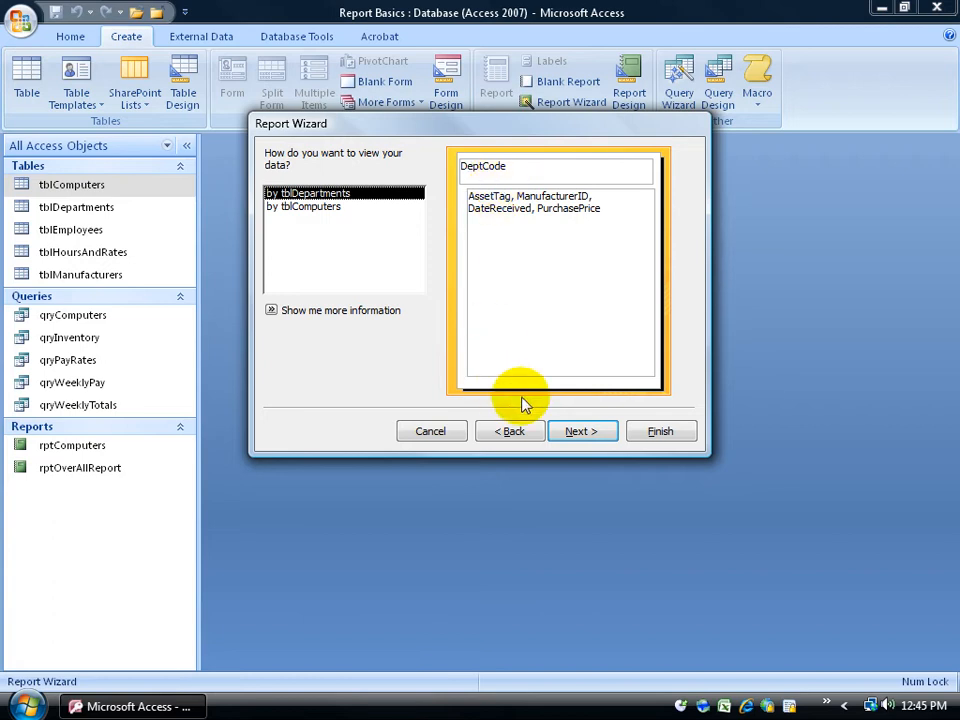
{"action": "left_click", "coordinate": [580, 431]}
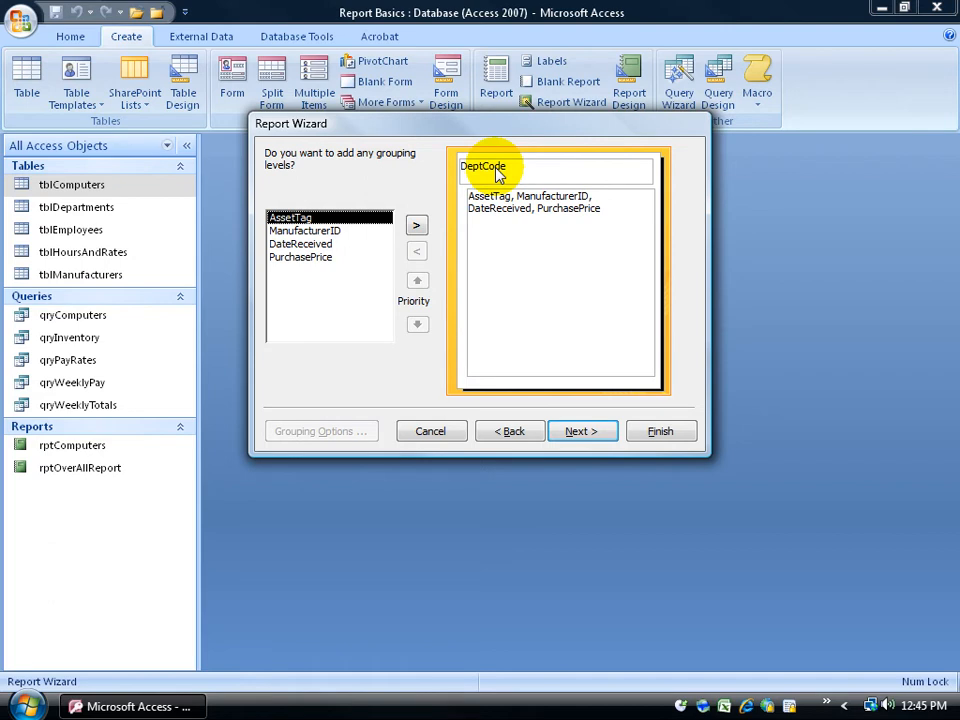
{"action": "left_click", "coordinate": [314, 231]}
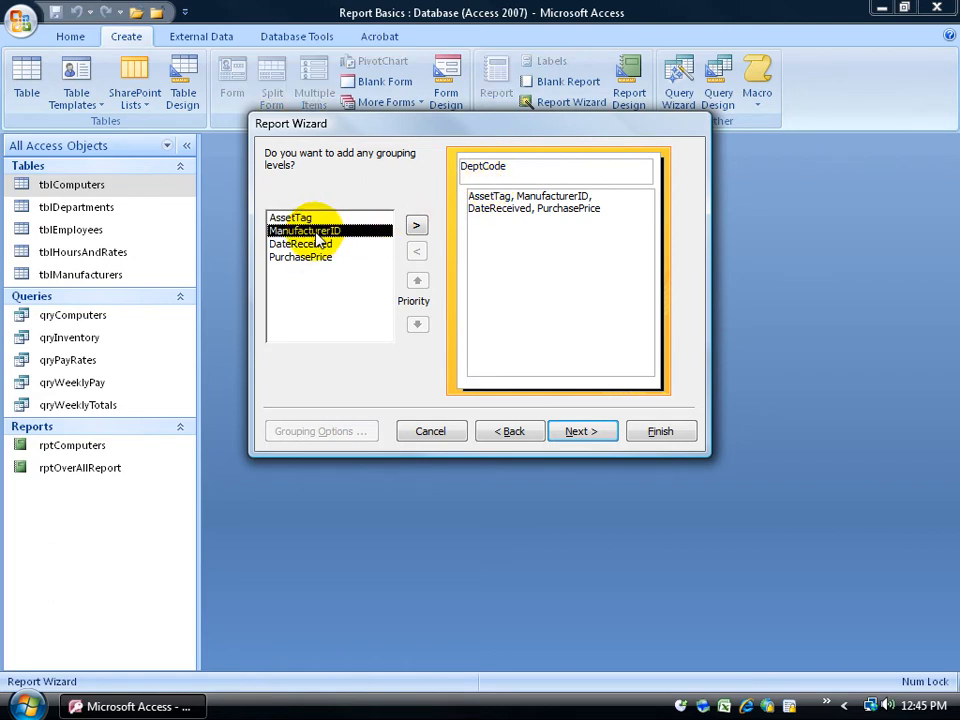
{"action": "double_click", "coordinate": [320, 232]}
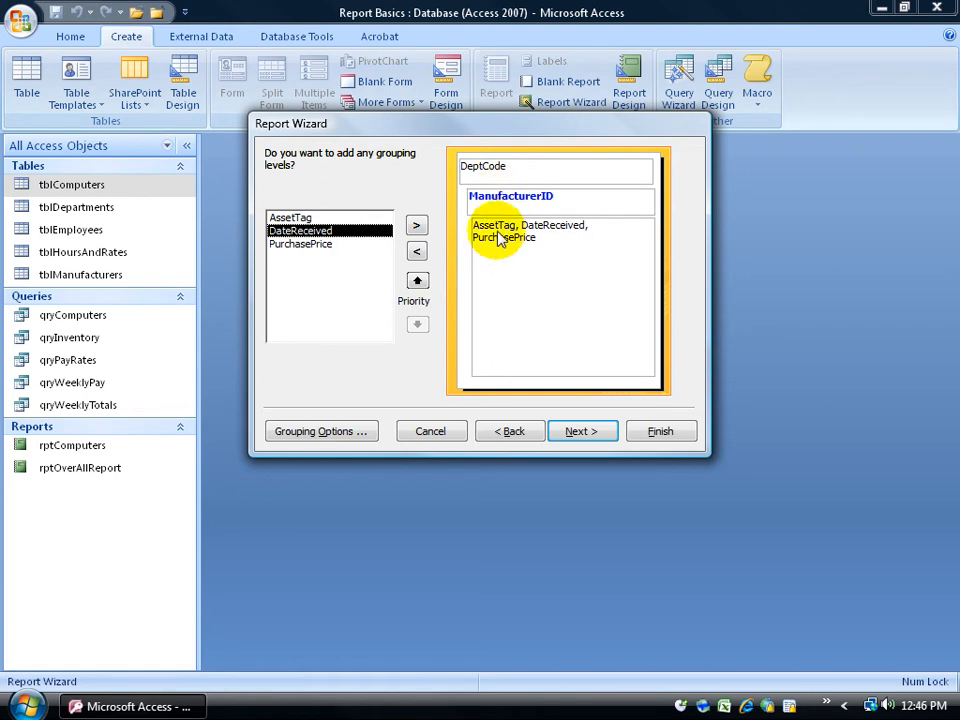
{"action": "left_click", "coordinate": [513, 197]}
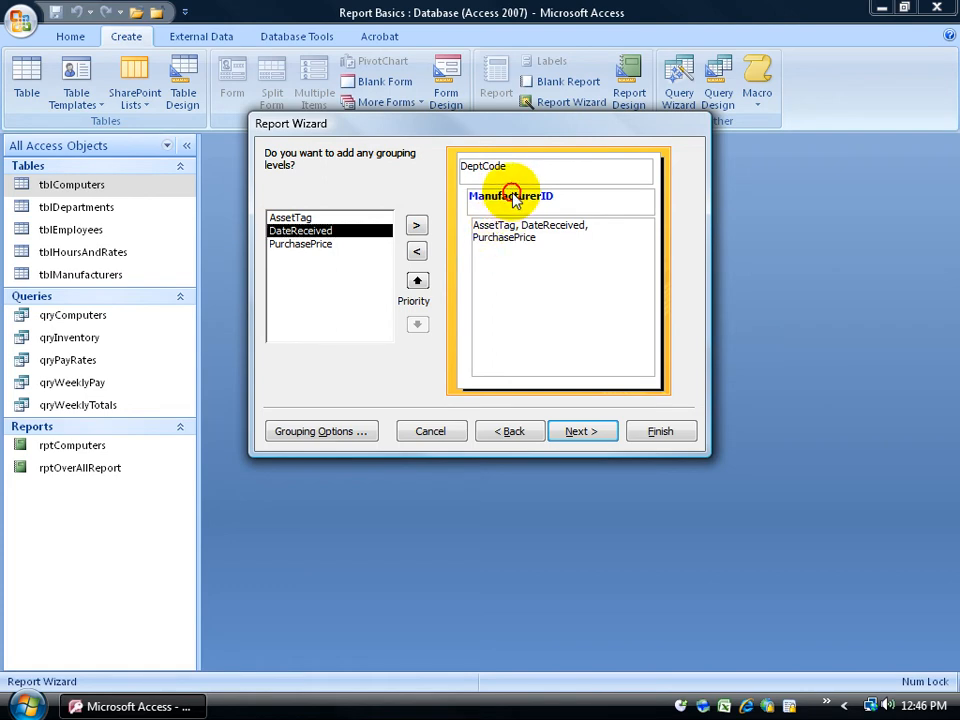
{"action": "left_click", "coordinate": [513, 197]}
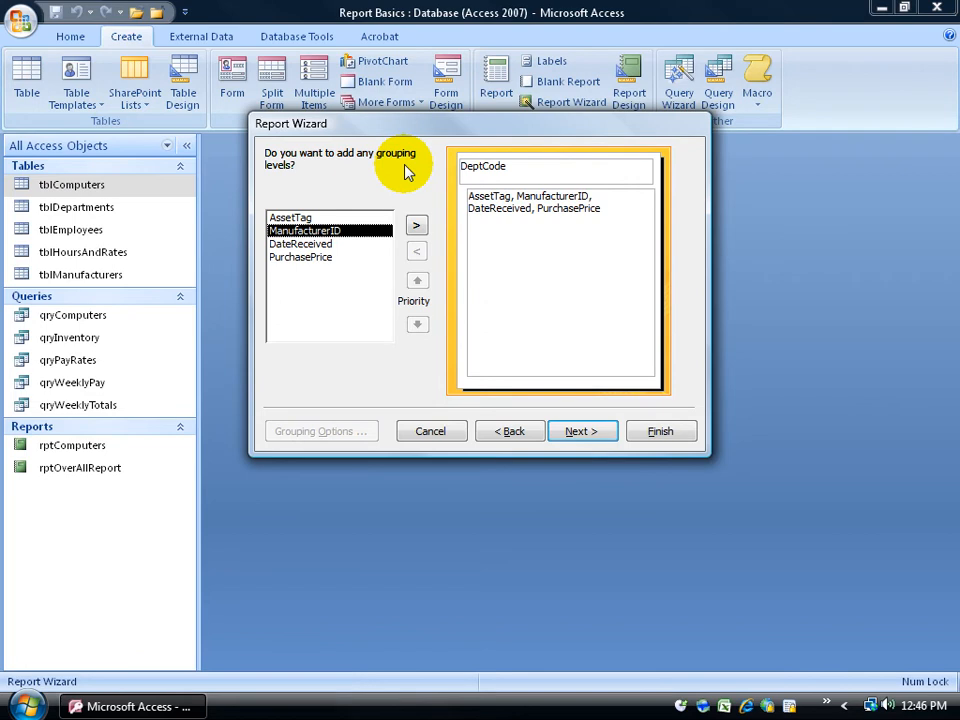
Continue without extra grouping levels or sort fields, and include the Sum of PurchasePrice as a summary value
{"action": "left_click", "coordinate": [572, 431]}
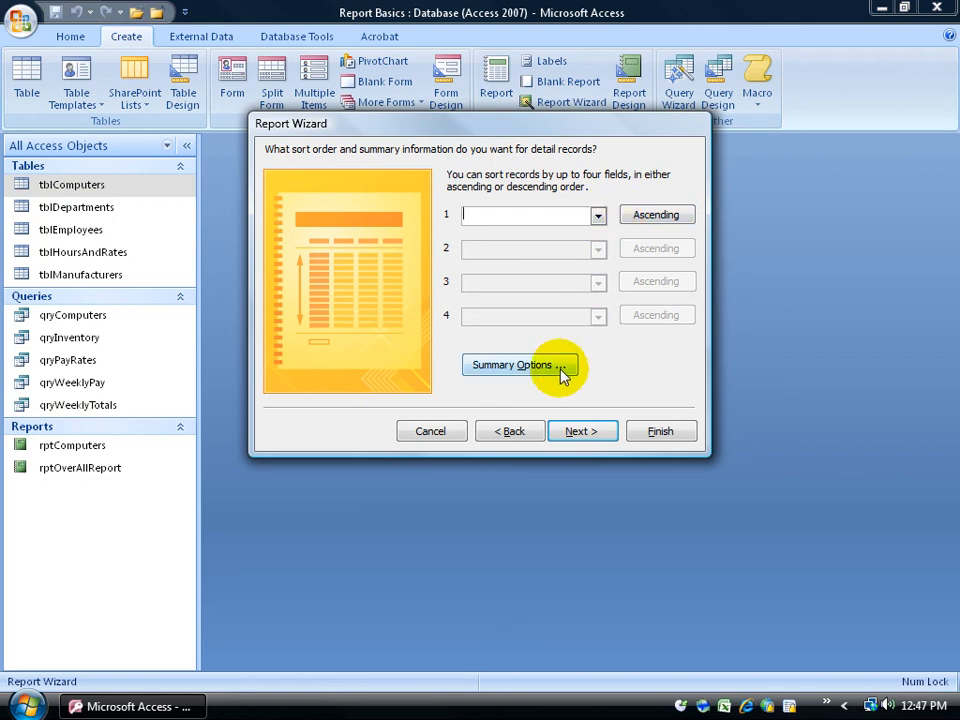
{"action": "left_click", "coordinate": [598, 217]}
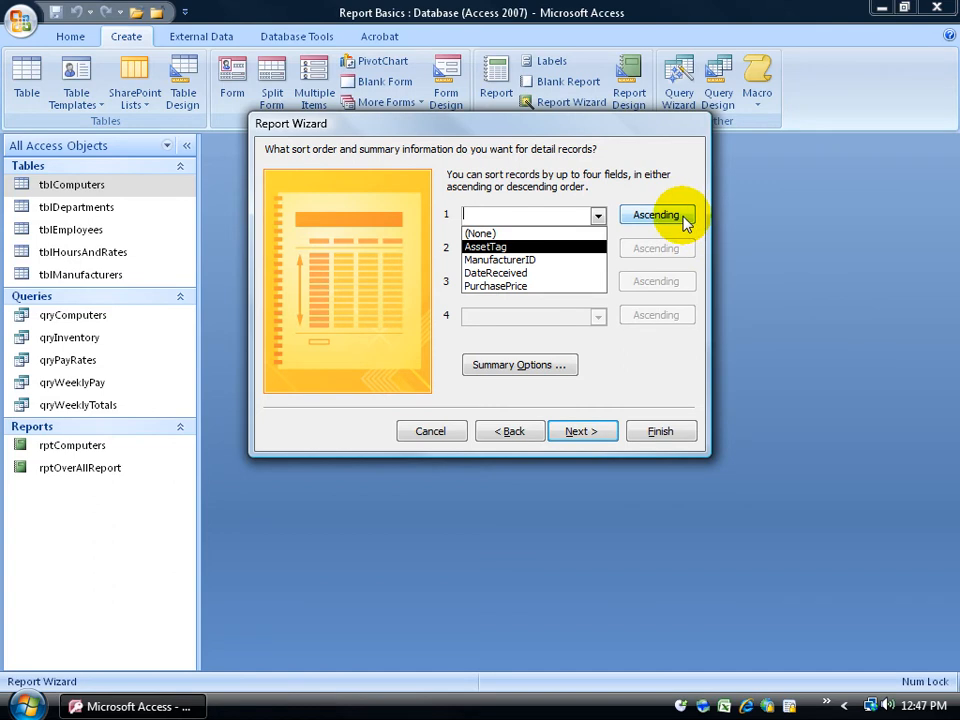
{"action": "left_click", "coordinate": [620, 204]}
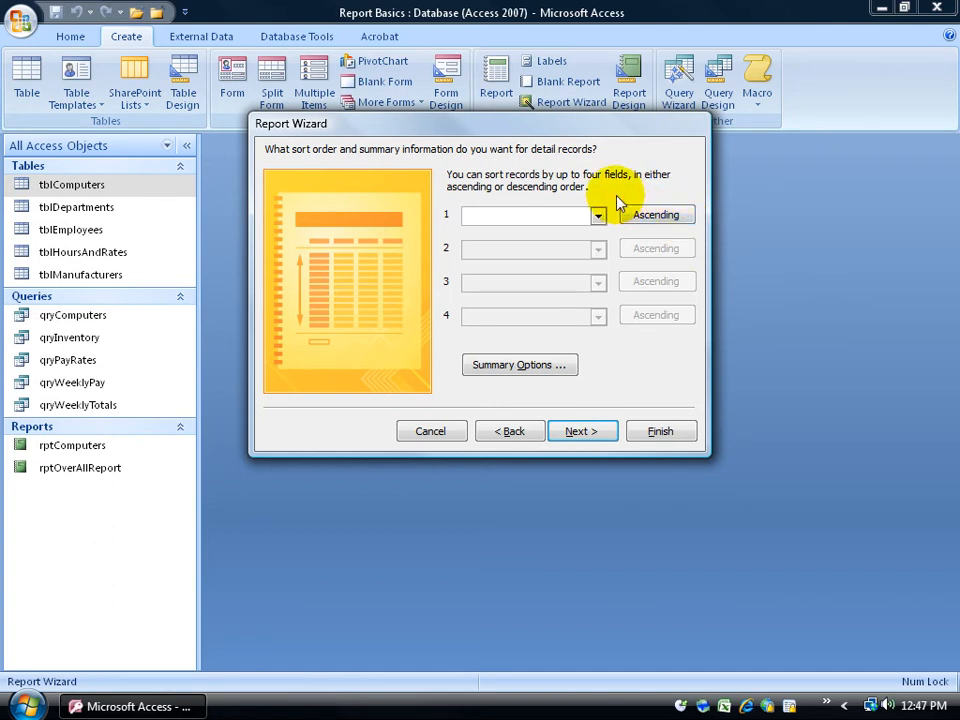
{"action": "left_click", "coordinate": [522, 366]}
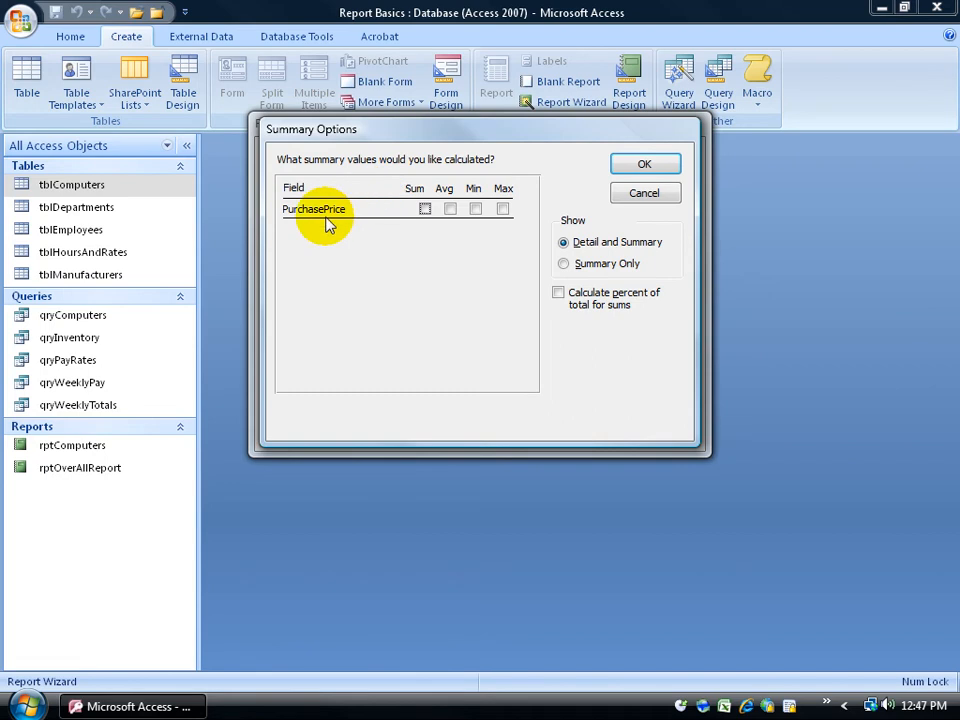
{"action": "left_click", "coordinate": [425, 209]}
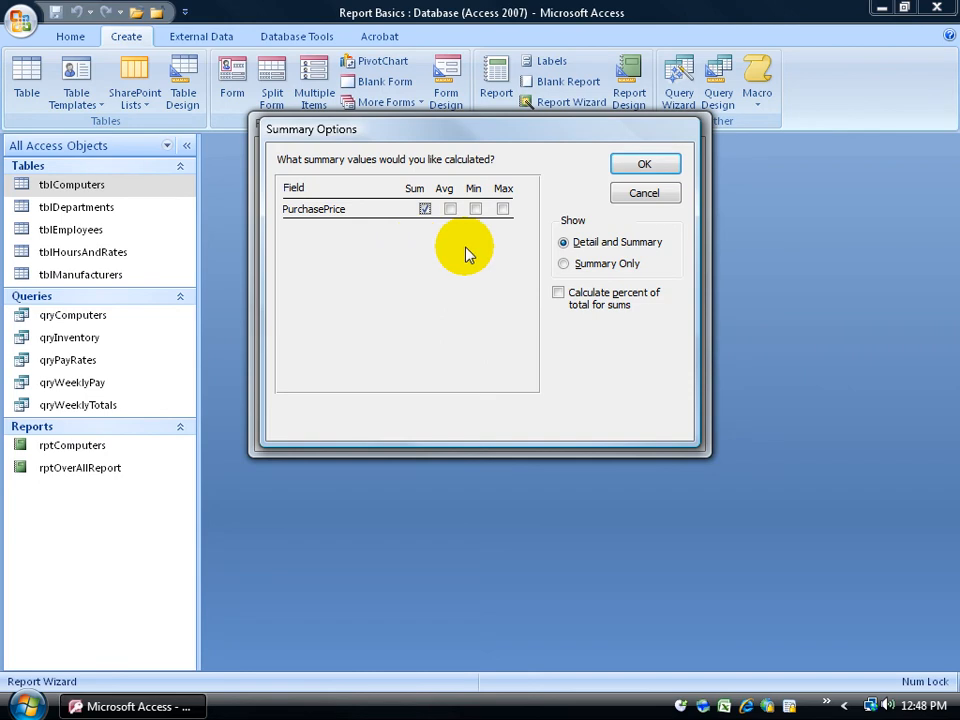
{"action": "left_click", "coordinate": [660, 166]}
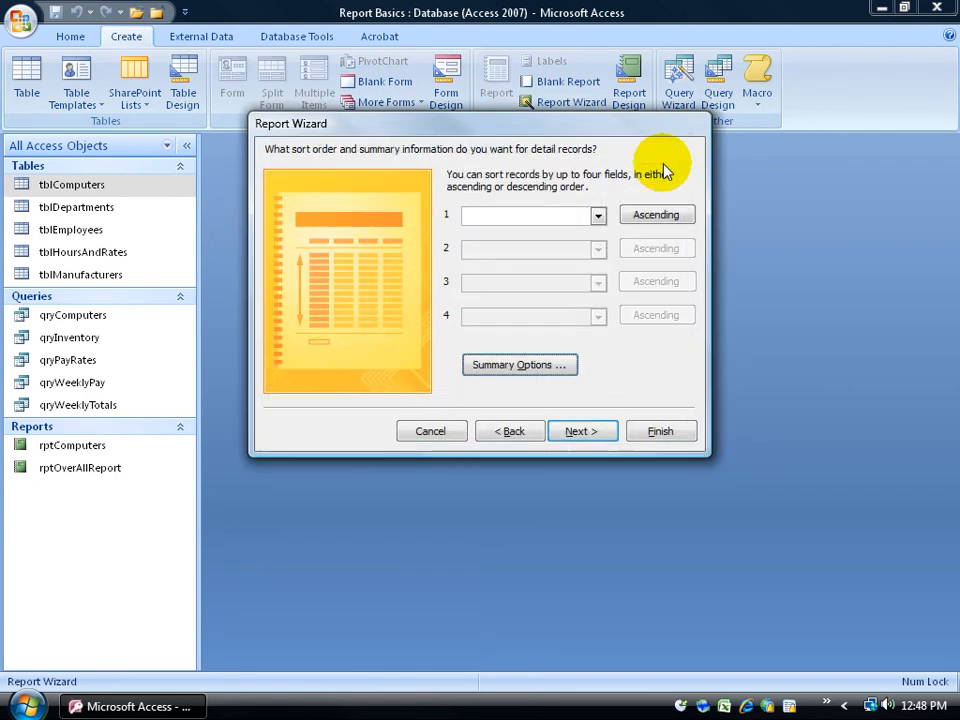
{"action": "left_click", "coordinate": [585, 428]}
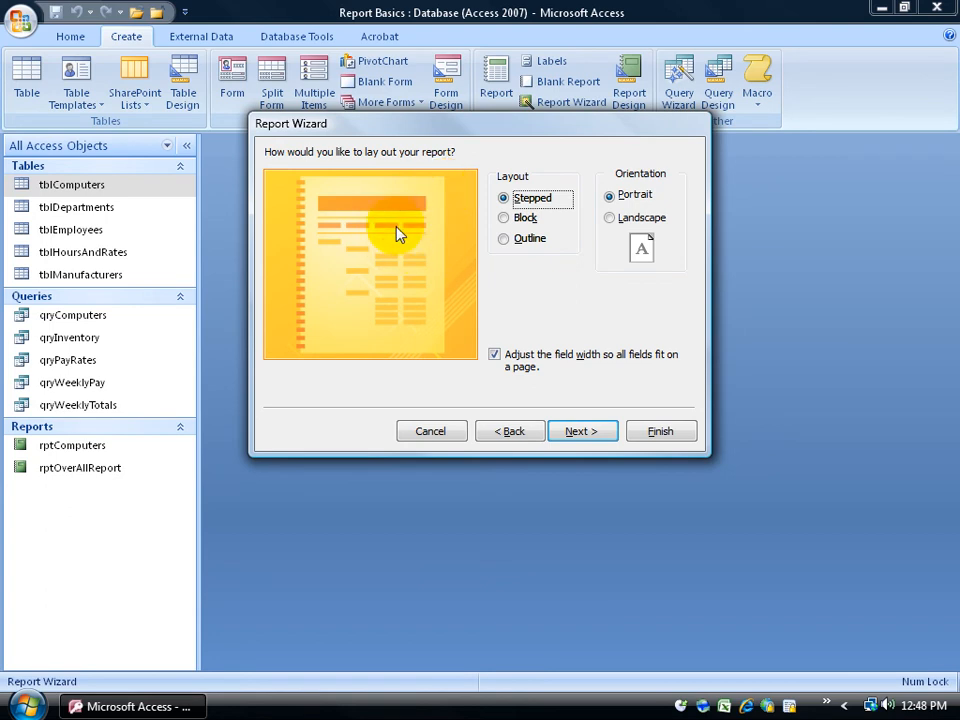
Compare the Block and Outline report layouts, and continue with the Block layout in portrait orientation
{"action": "left_click", "coordinate": [504, 220]}
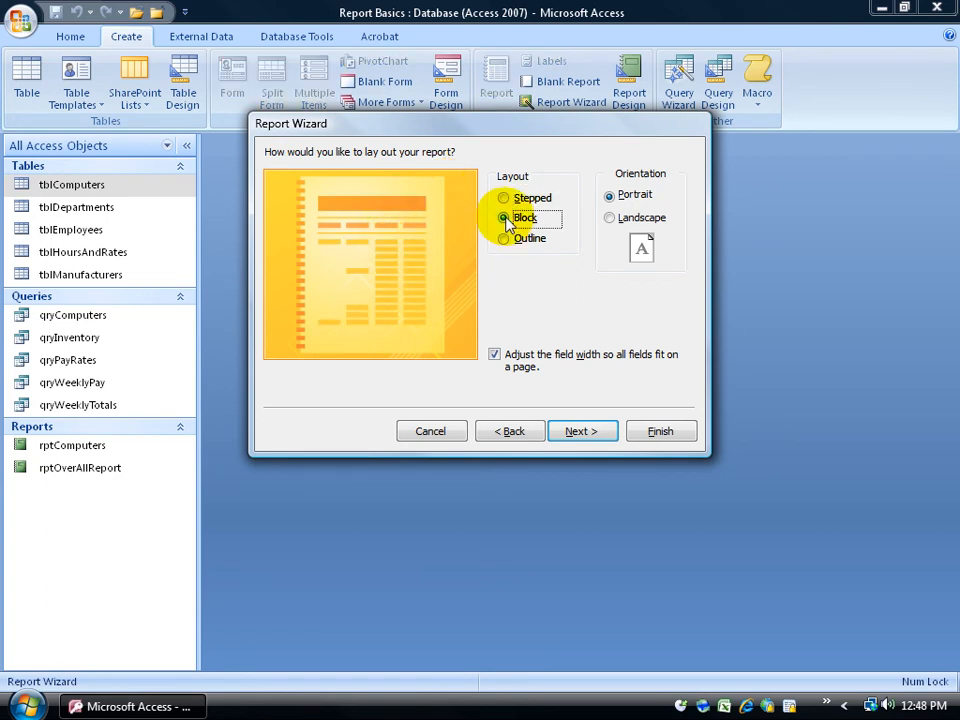
{"action": "left_click", "coordinate": [505, 239]}
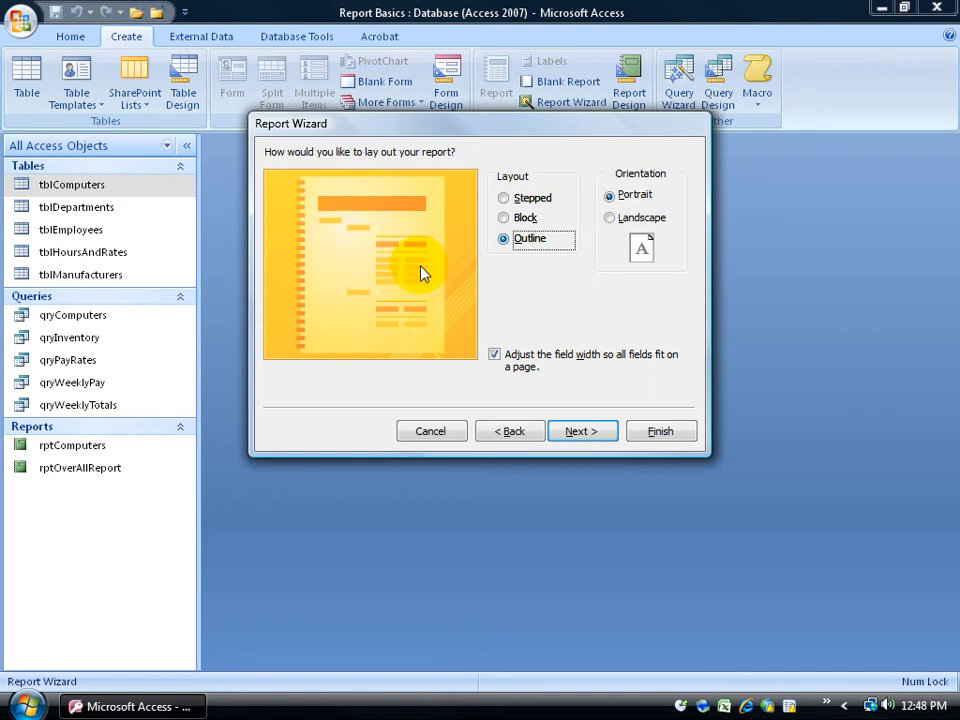
{"action": "left_click", "coordinate": [505, 218]}
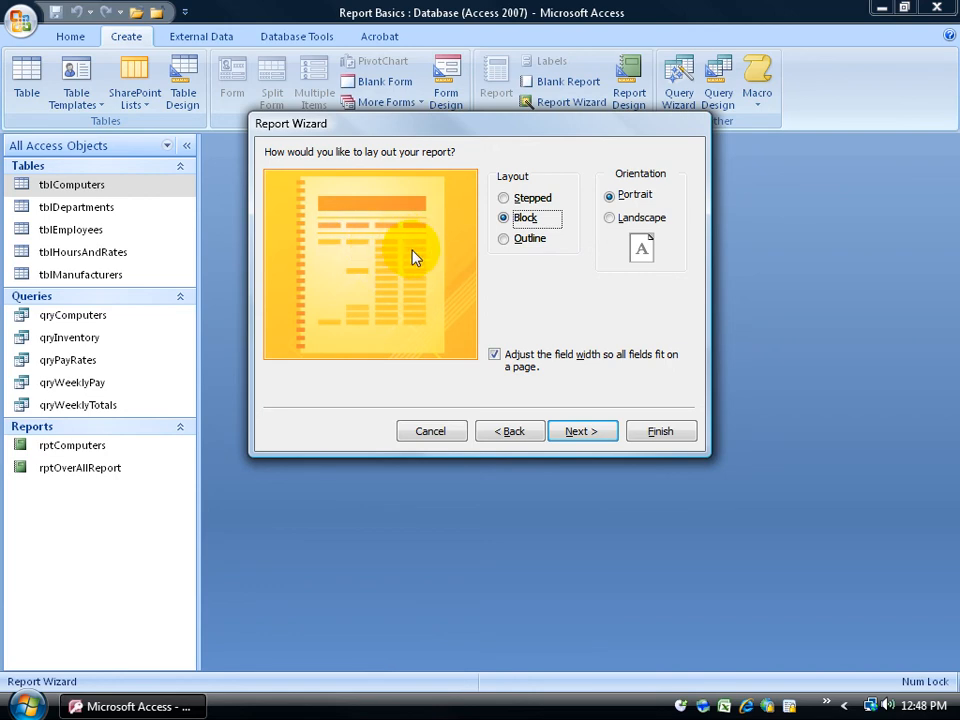
{"action": "left_click", "coordinate": [583, 432]}
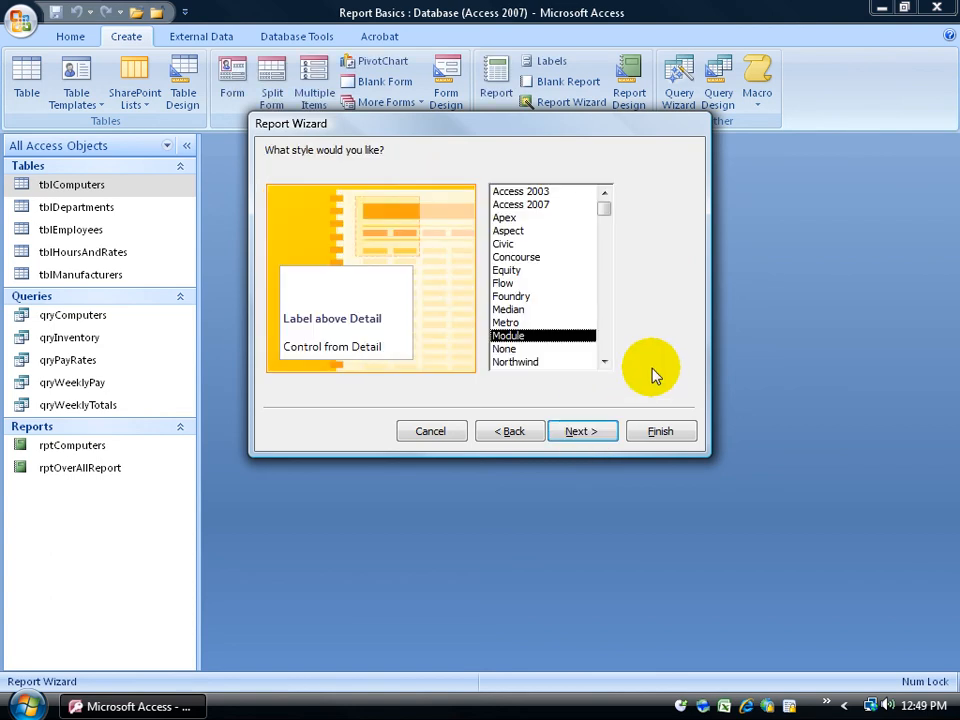
Compare the Aspect and Equity report styles, and continue with the Concourse style
{"action": "left_click", "coordinate": [514, 231]}
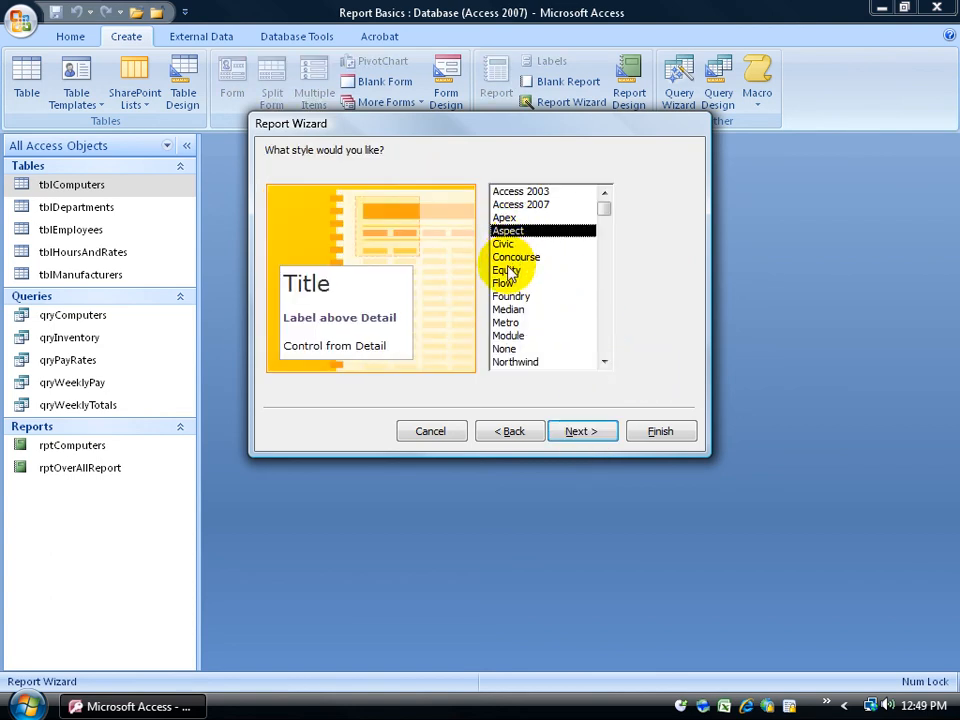
{"action": "left_click", "coordinate": [508, 269]}
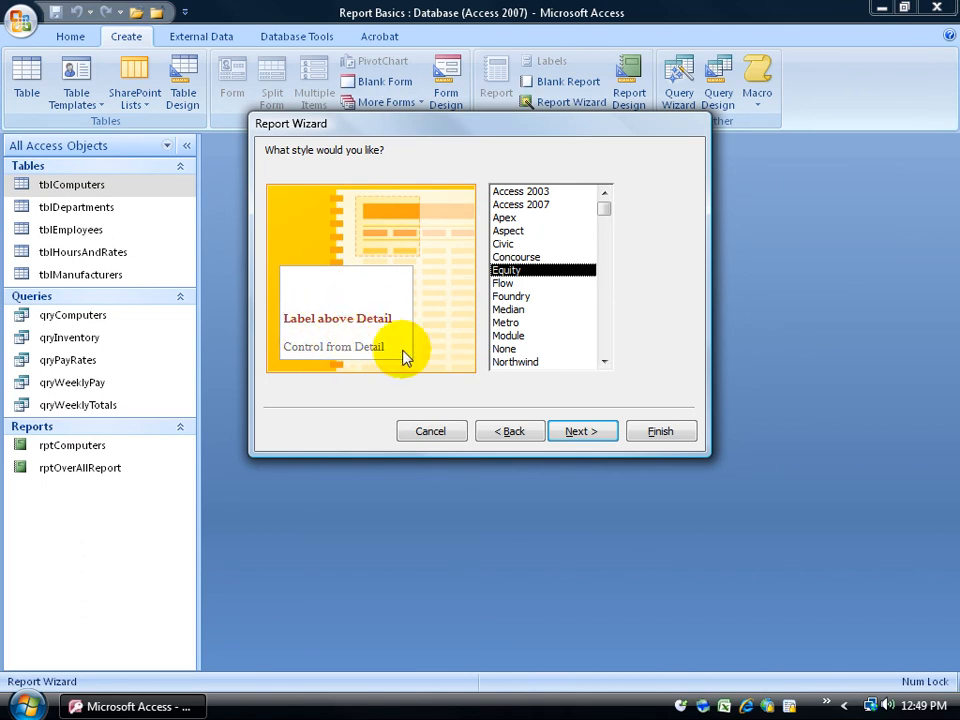
{"action": "left_click", "coordinate": [516, 259]}
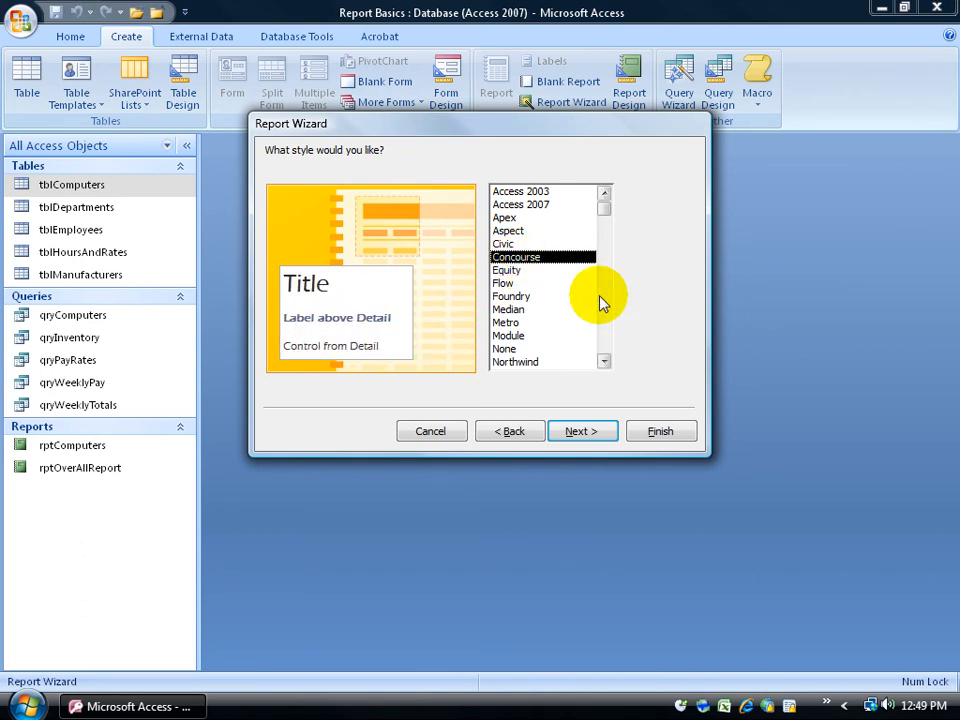
{"action": "left_click", "coordinate": [578, 431]}
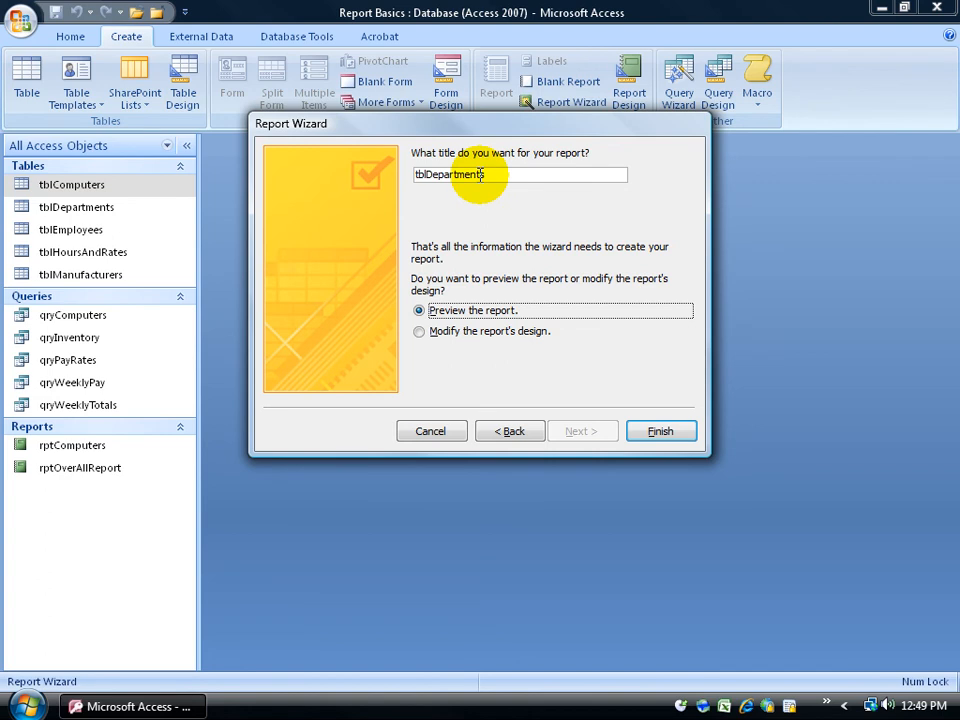
Title the report rptPurchaseData and finish the wizard with the option to modify the report's design
{"action": "left_click_drag", "start_coordinate": [487, 175], "coordinate": [388, 181]}
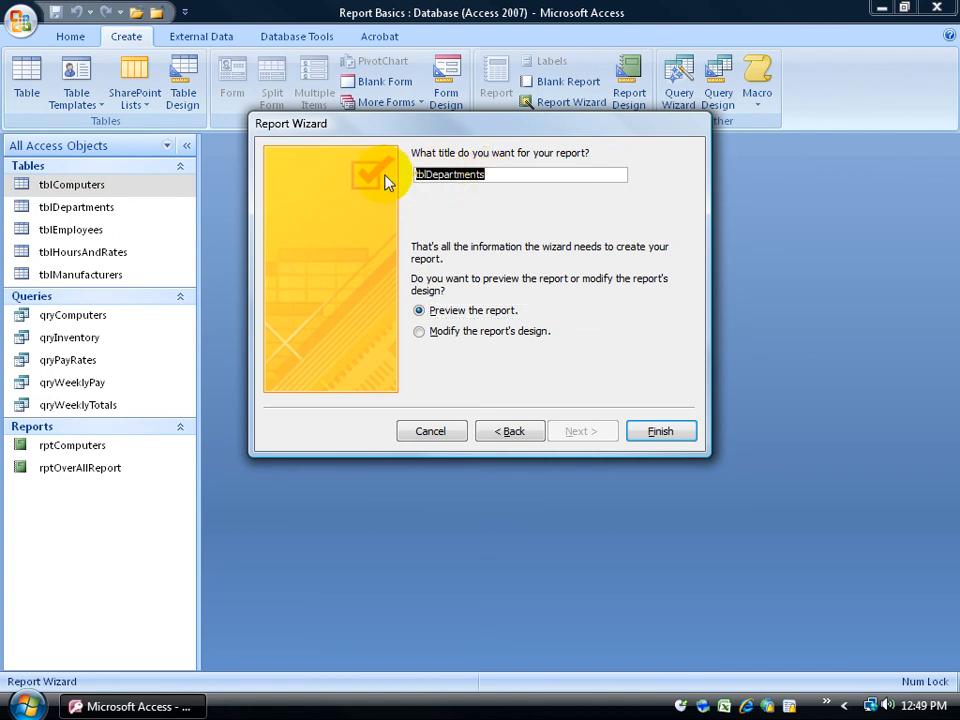
{"action": "type", "text": "r"}
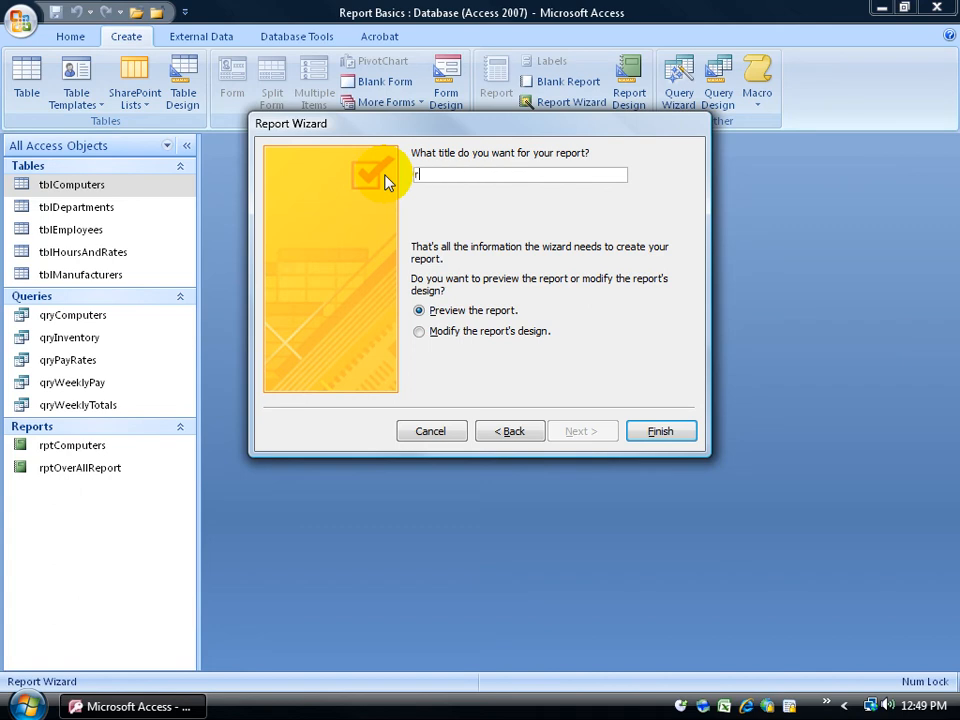
{"action": "type", "text": "pt"}
{"action": "type", "text": "PurchaseData"}
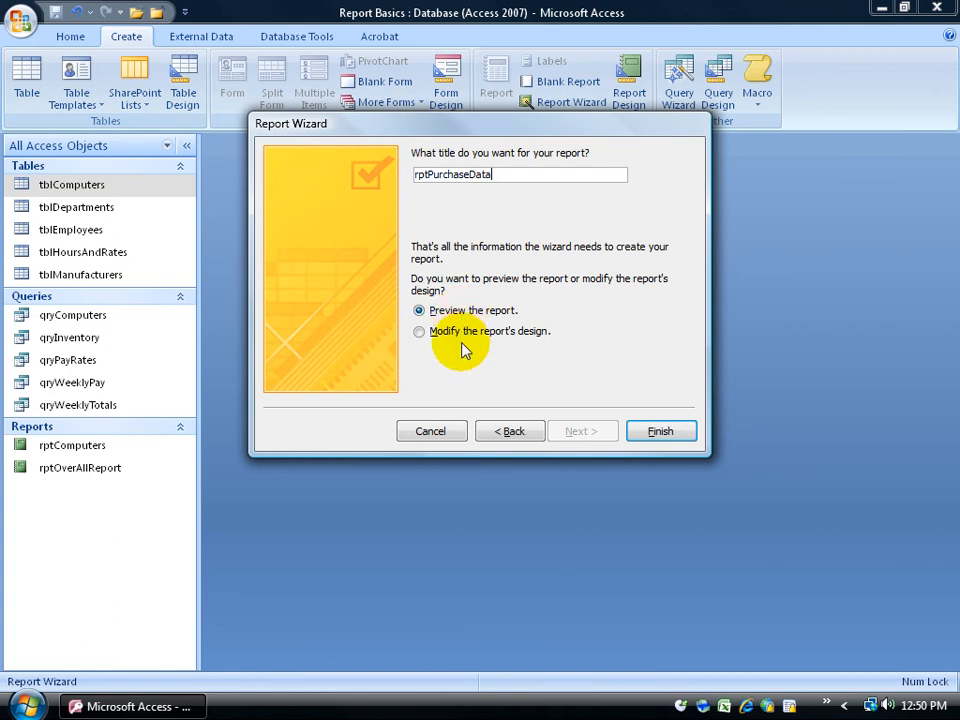
{"action": "left_click", "coordinate": [421, 334]}
{"action": "left_click", "coordinate": [648, 433]}
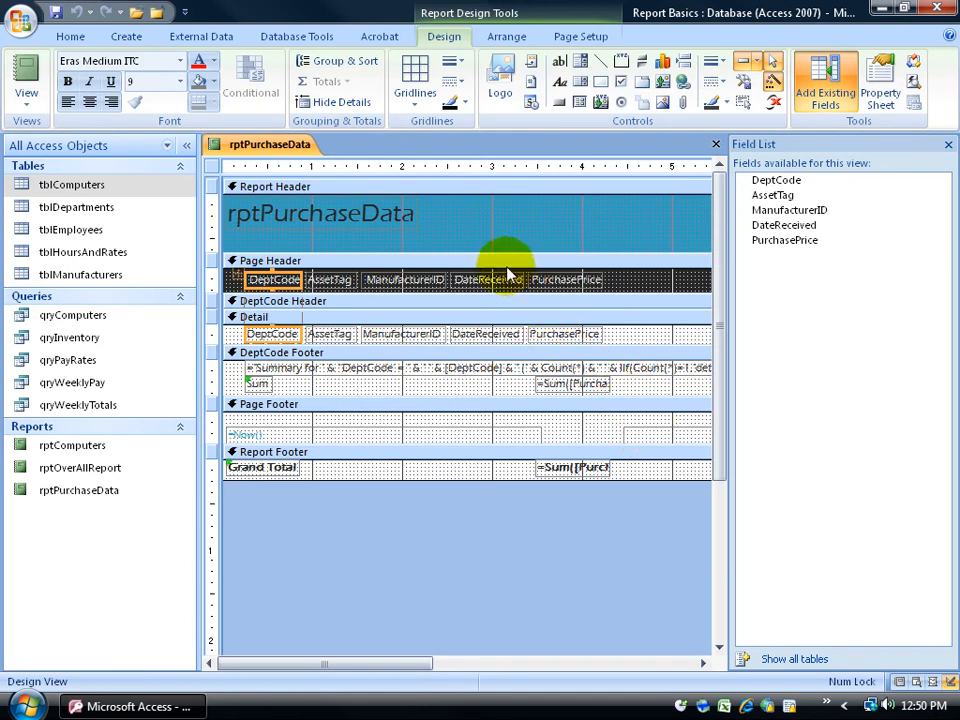
Show rptPurchaseData in Report View and review the purchase price sums per department through to the grand total
{"action": "left_click", "coordinate": [26, 98]}
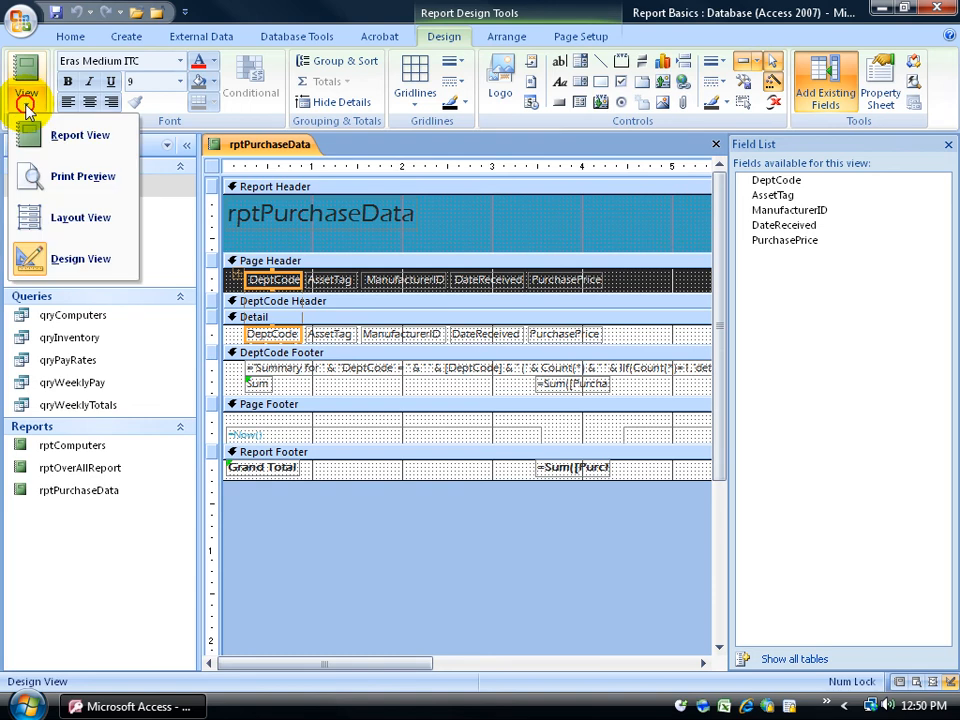
{"action": "left_click", "coordinate": [25, 134]}
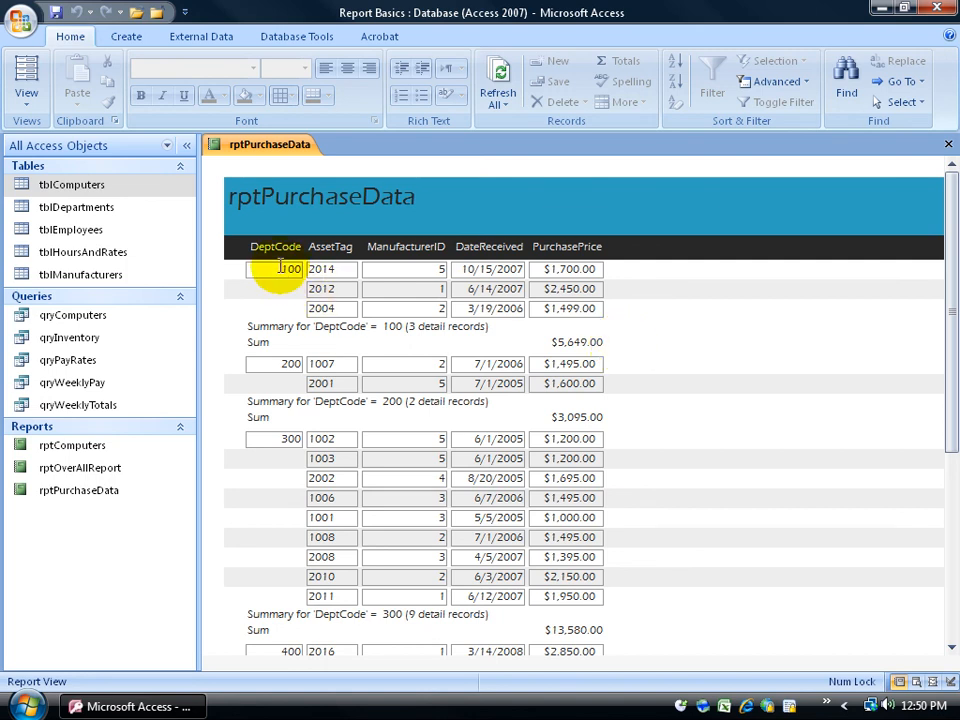
{"action": "left_click", "coordinate": [603, 340]}
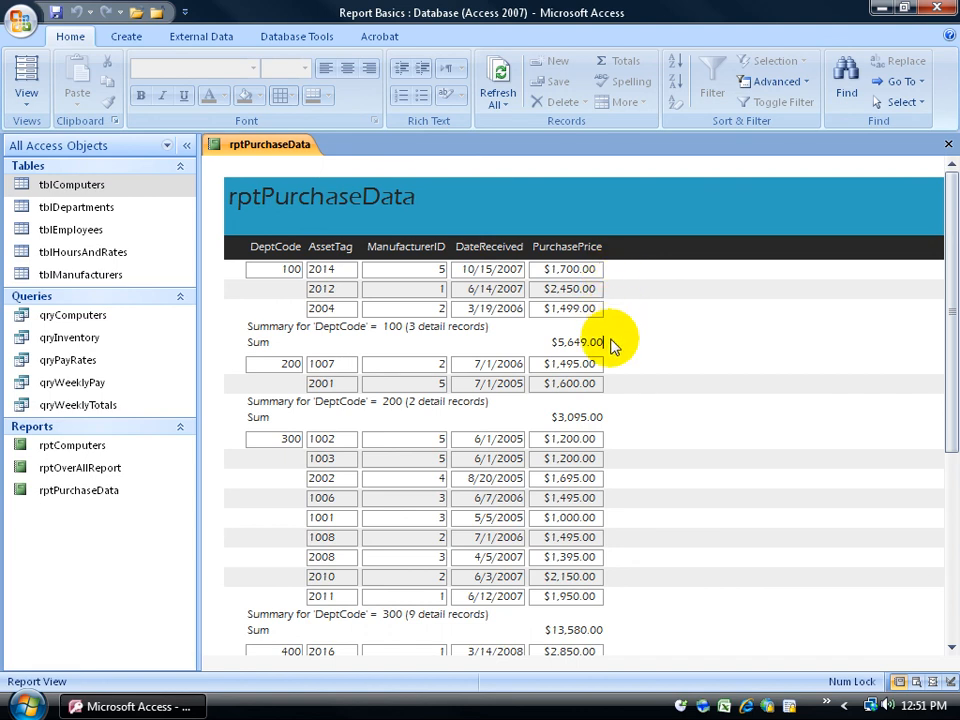
{"action": "left_click", "coordinate": [563, 346]}
{"action": "left_click_drag", "start_coordinate": [944, 336], "coordinate": [874, 454]}
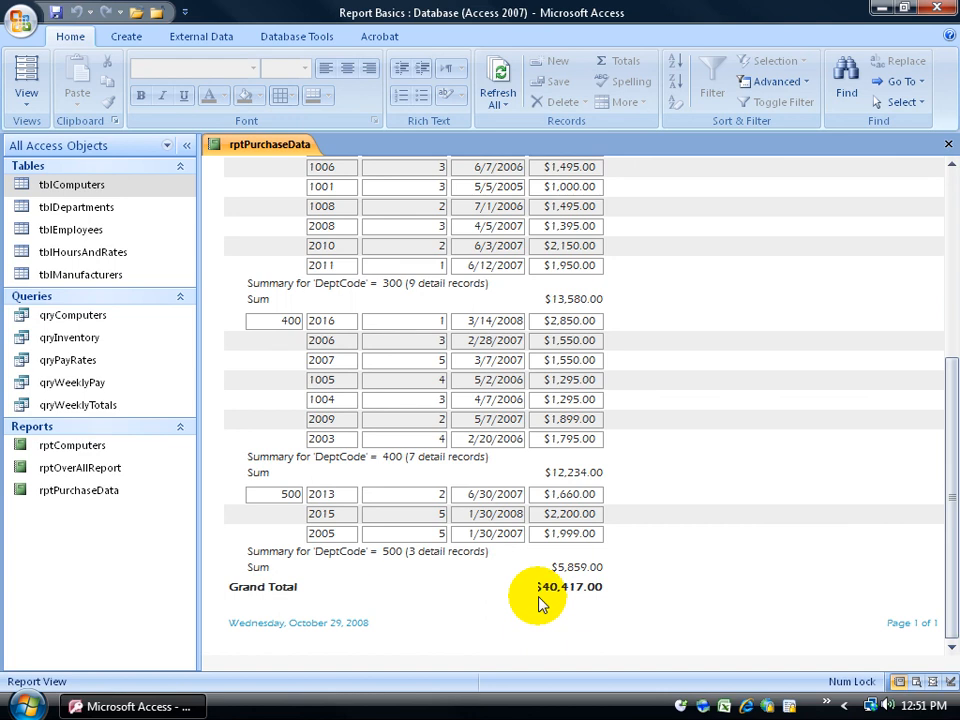
Show the report in Print Preview and inspect the whole page, the page number in the footer and the report title
{"action": "left_click", "coordinate": [26, 100]}
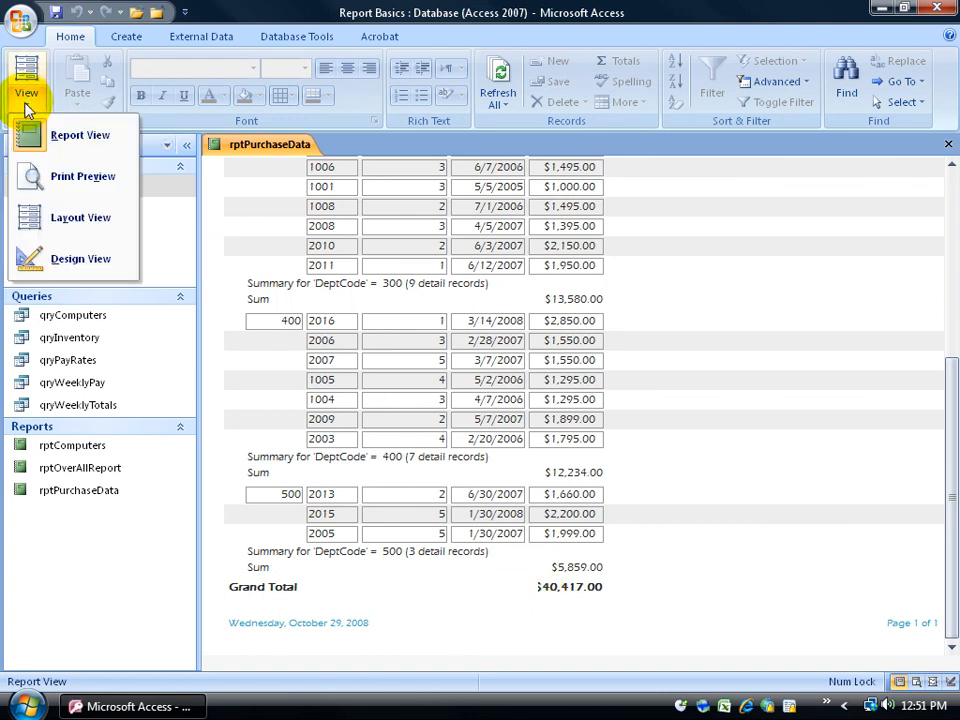
{"action": "left_click", "coordinate": [32, 176]}
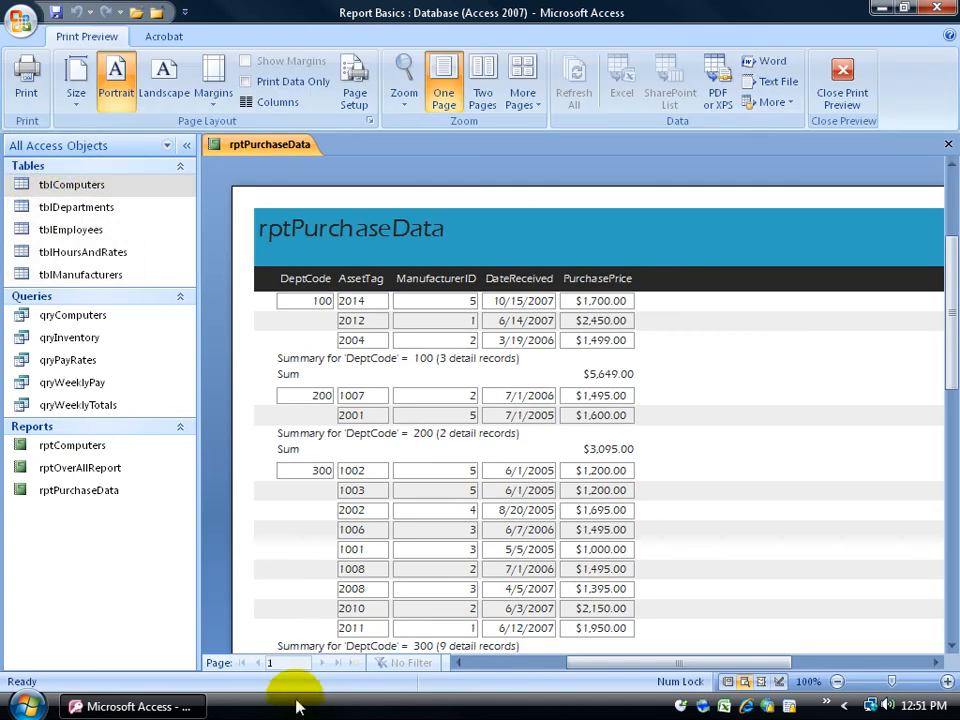
{"action": "left_click", "coordinate": [662, 416]}
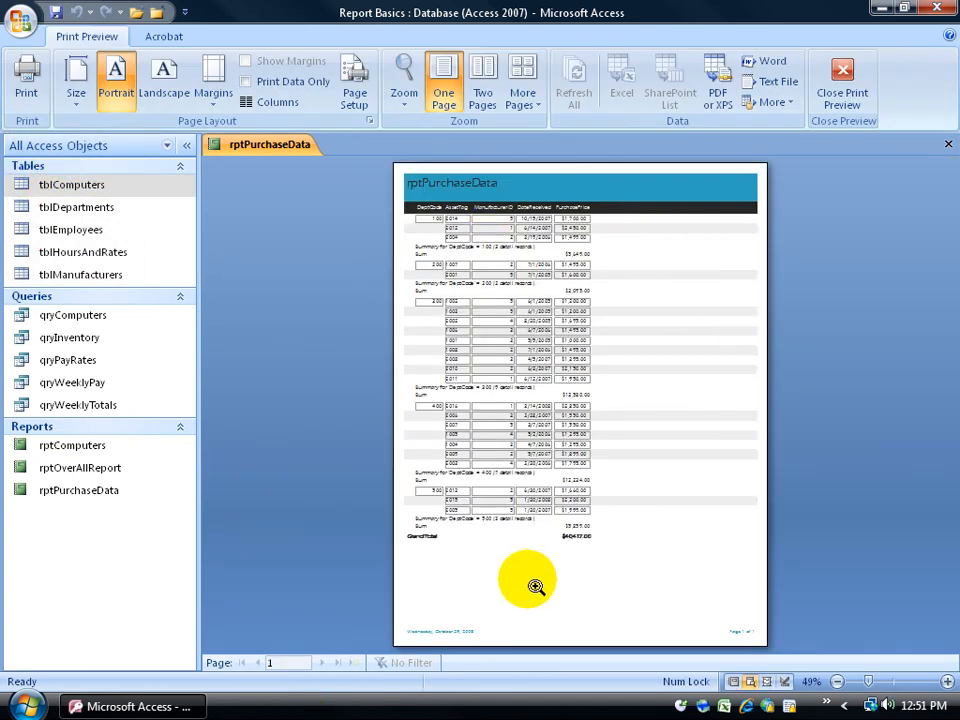
{"action": "left_click", "coordinate": [753, 634]}
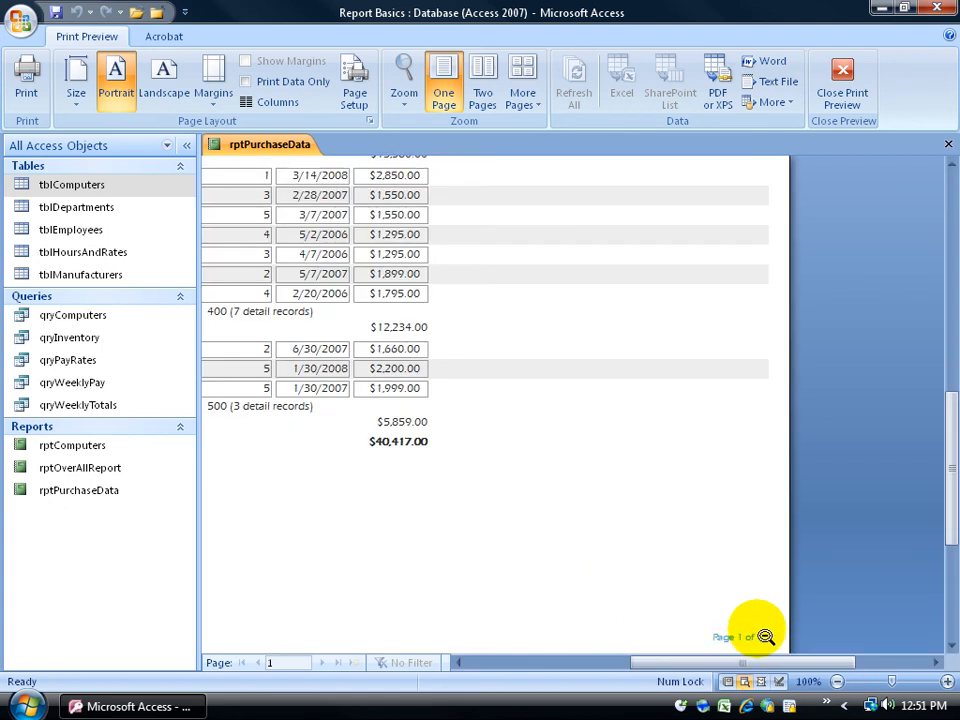
{"action": "left_click", "coordinate": [489, 392]}
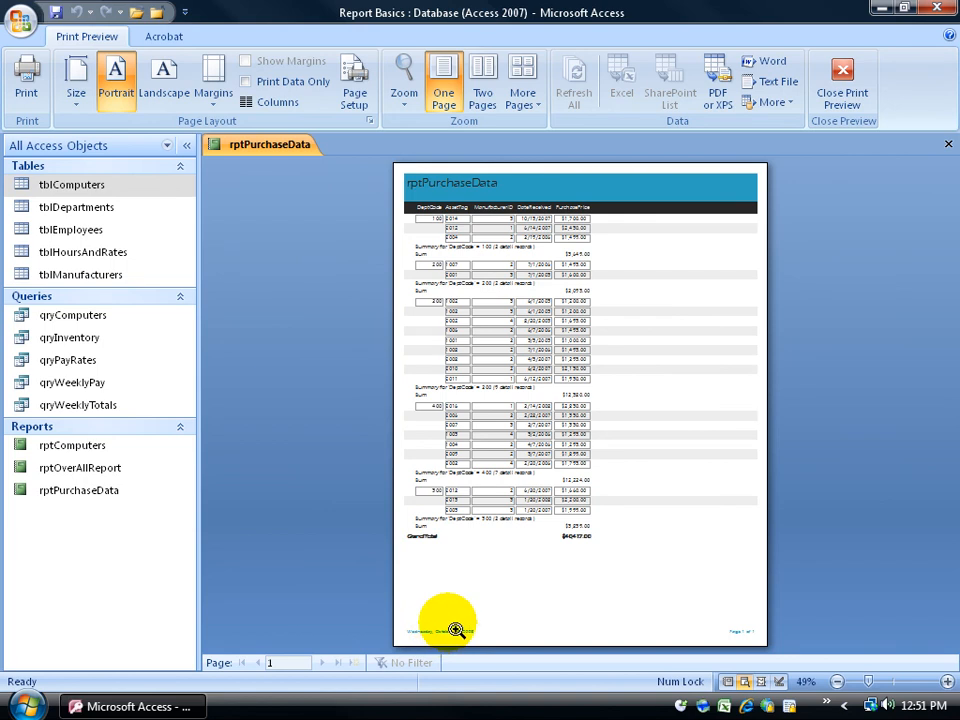
{"action": "left_click", "coordinate": [456, 195]}
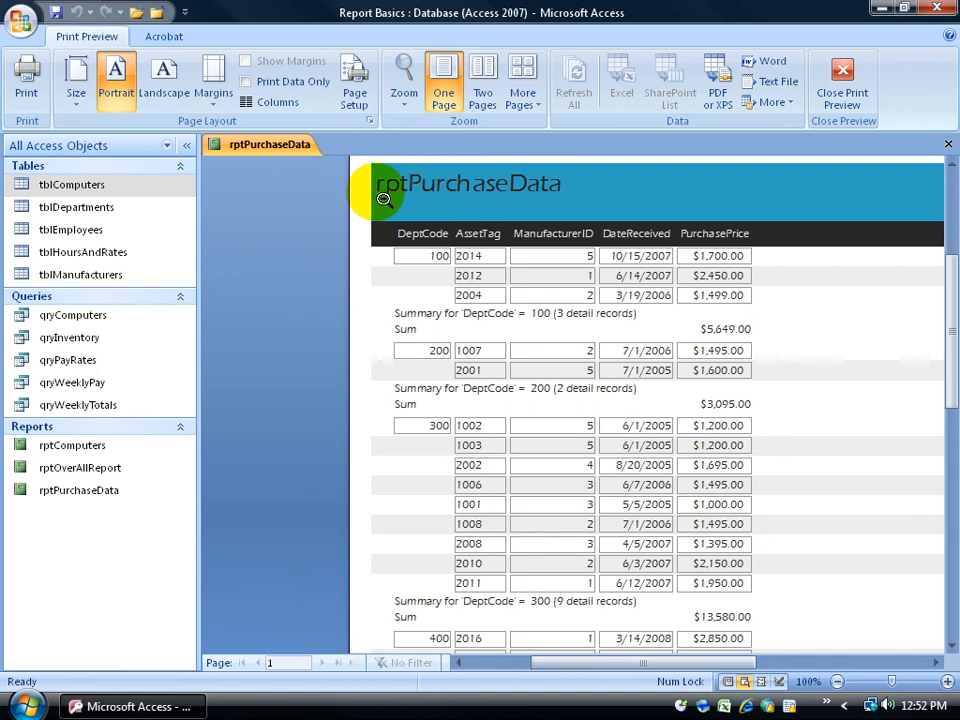